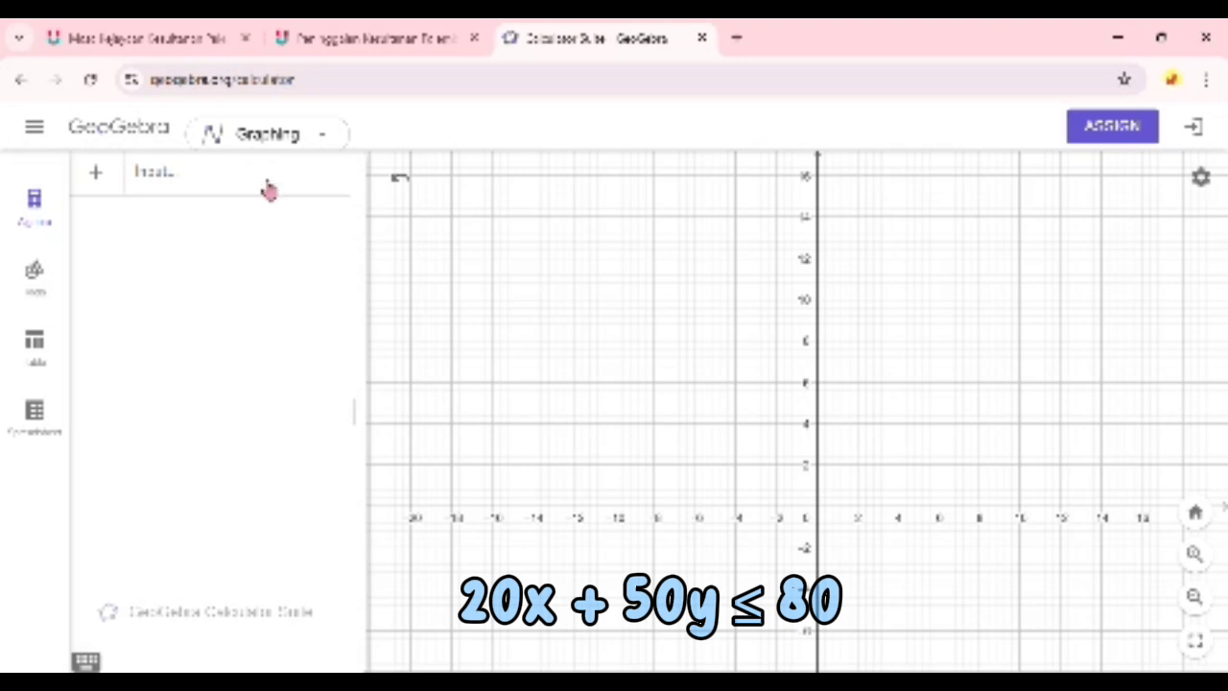
- Graph the inequality 10x + 5y ≤ 20 as the first algebra entry
click(189, 194)
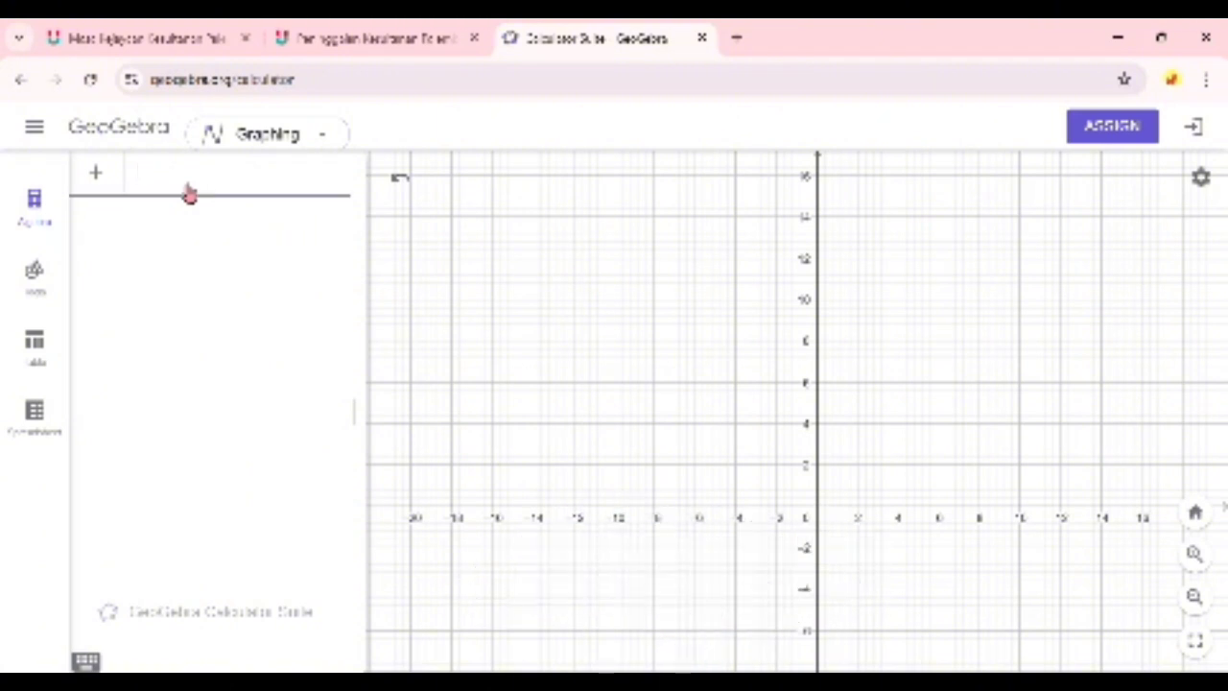
text(10x)
text(>=)
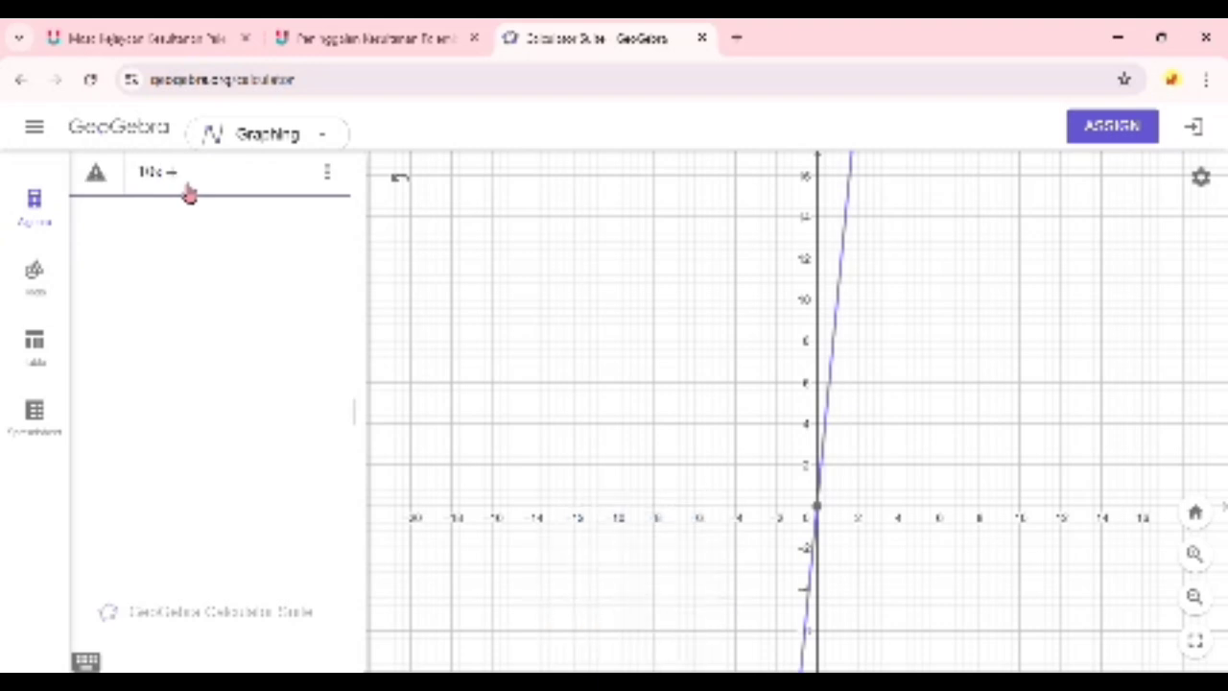
text(8y)
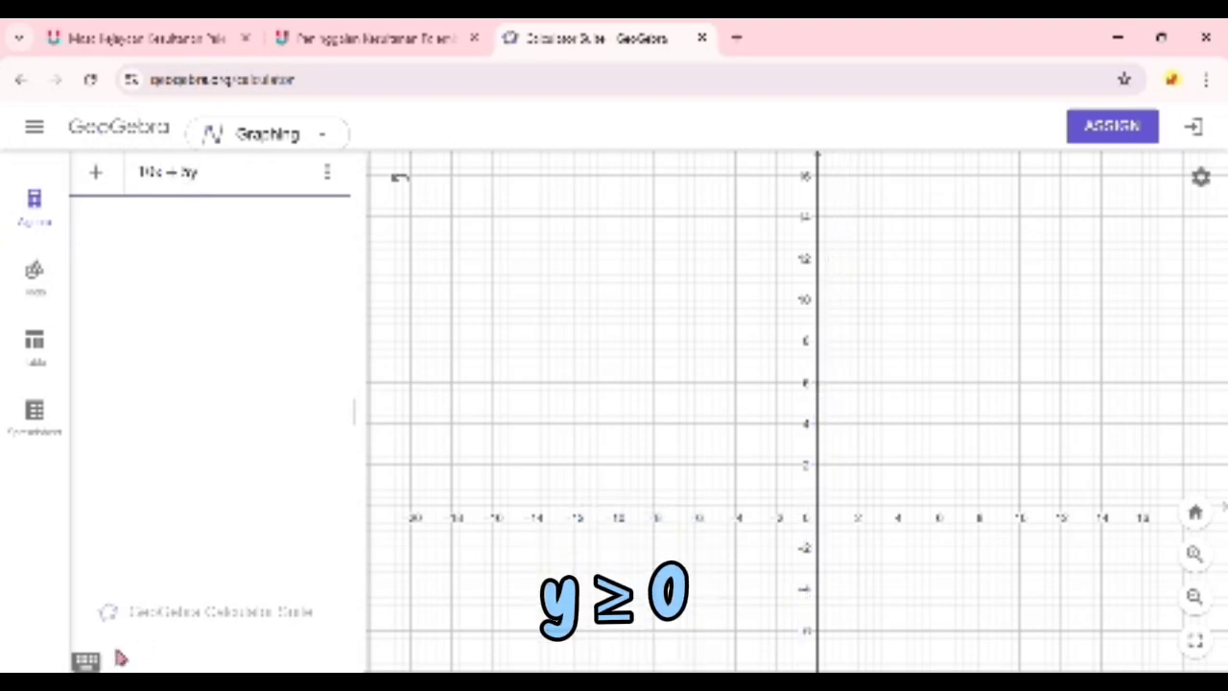
click(86, 660)
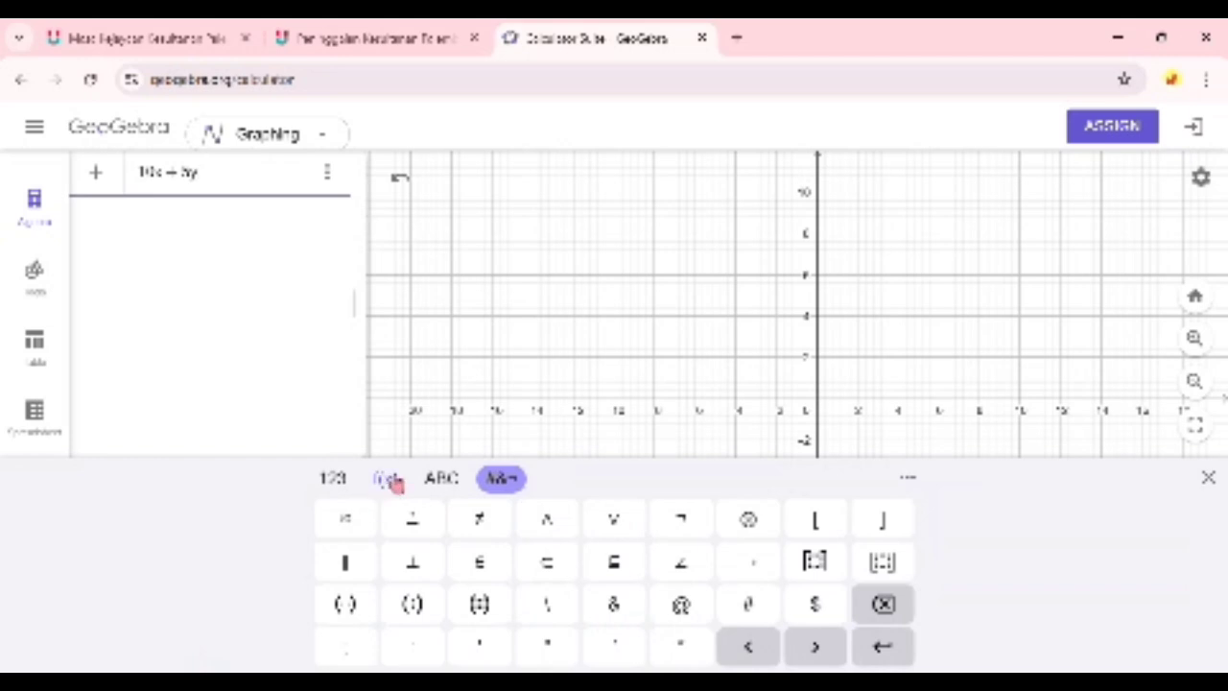
click(389, 479)
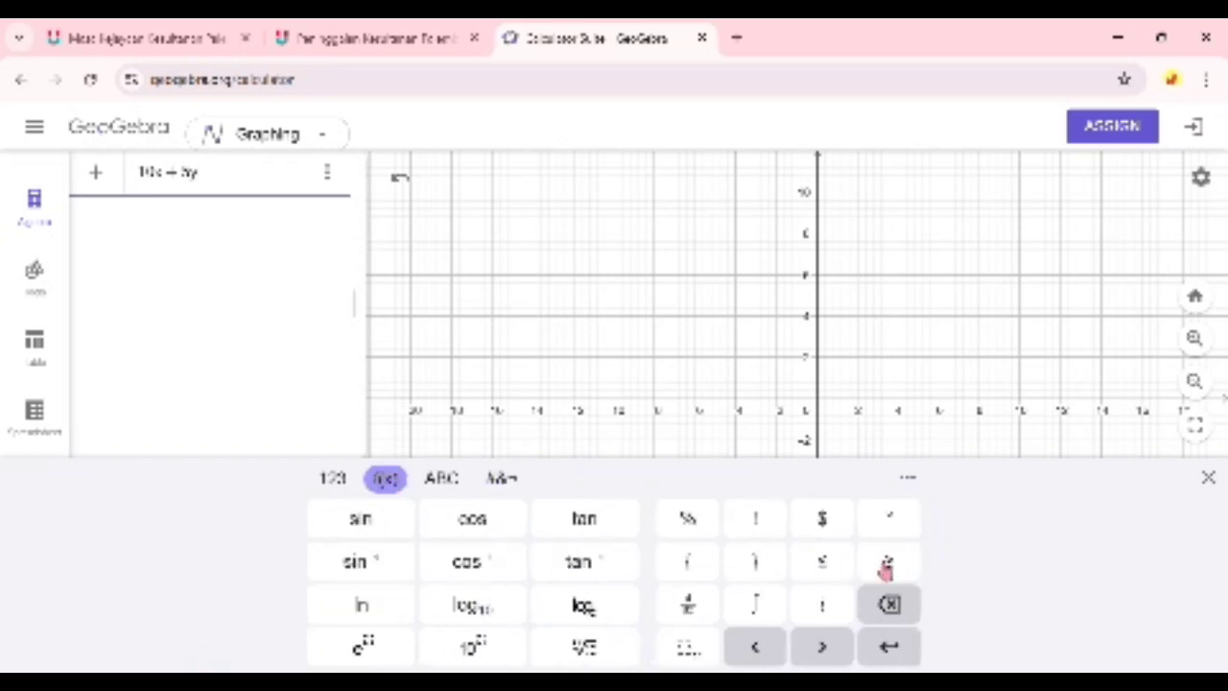
click(829, 564)
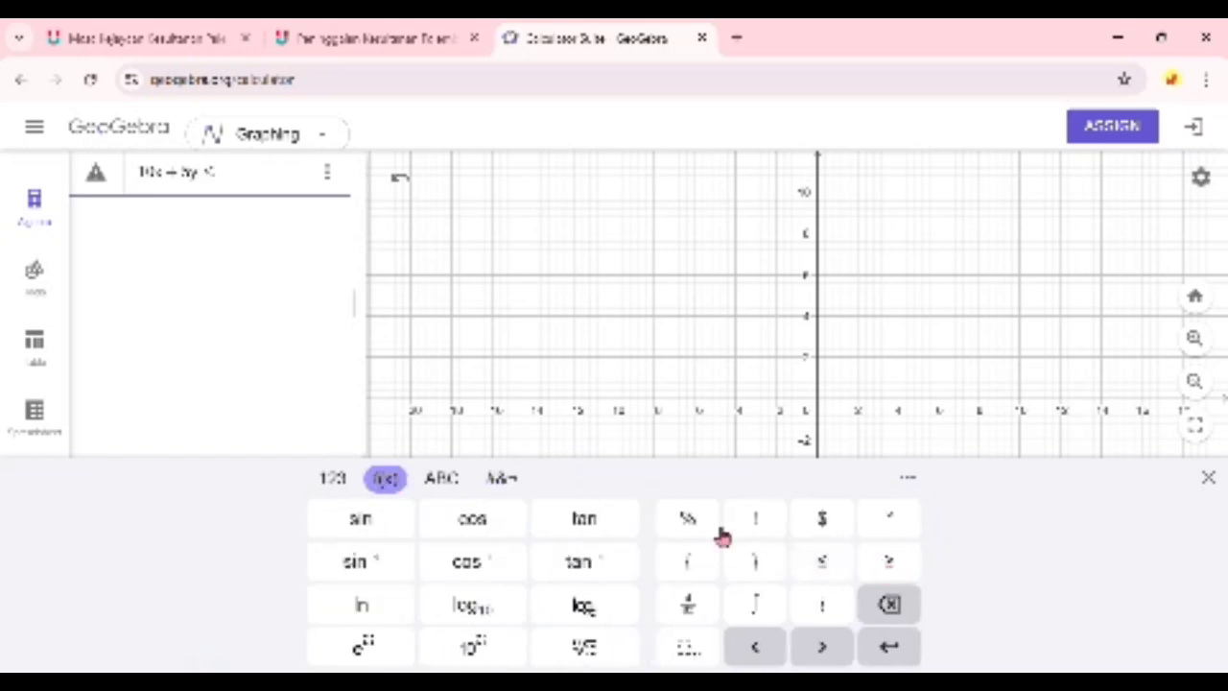
text(20)
key(Return)
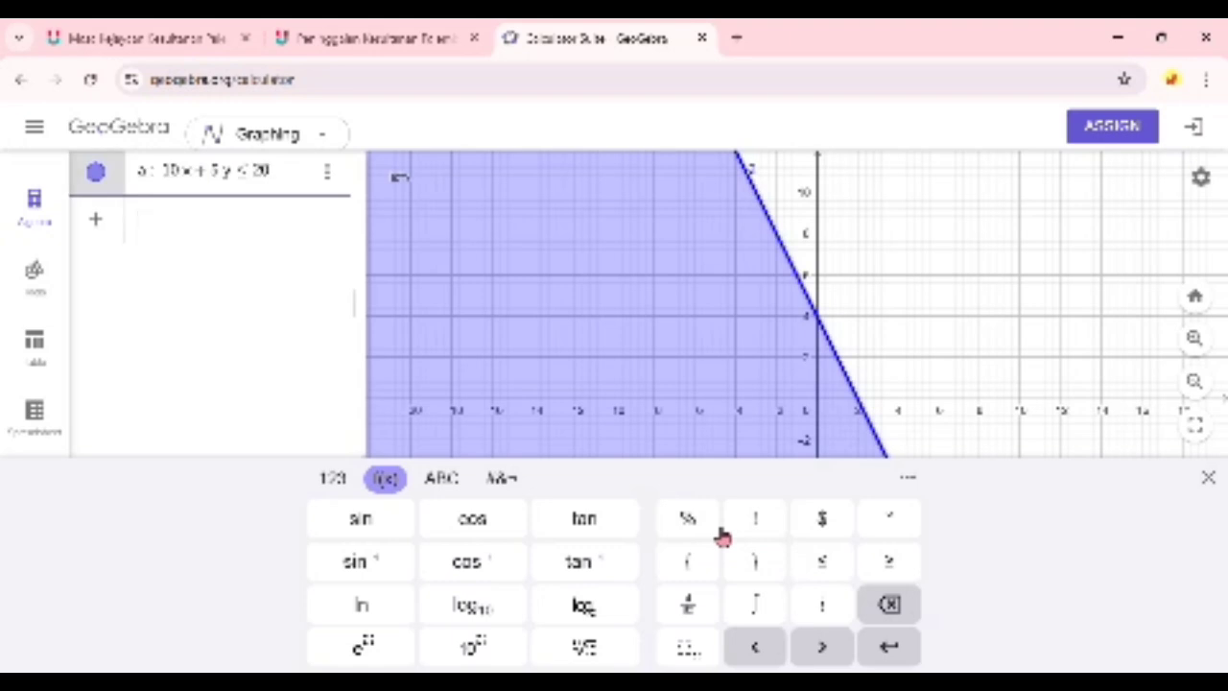
- Add the inequality 20x + 50y ≤ 80 as the second algebra entry
text(2)
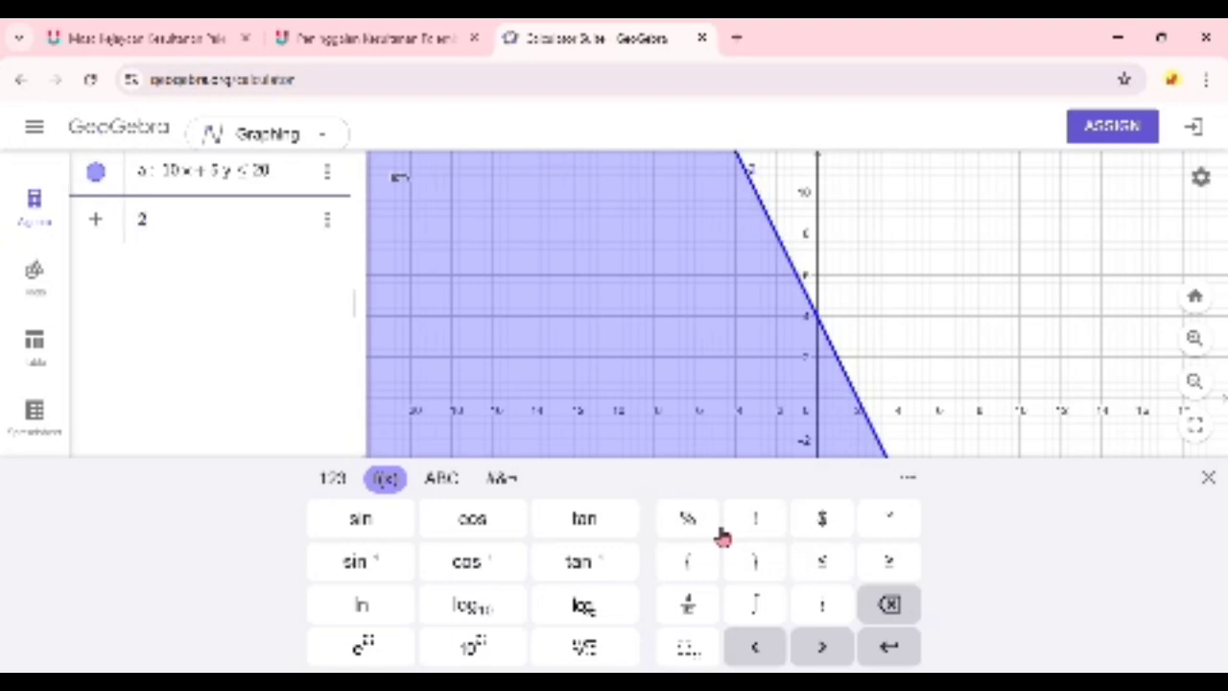
text(0x + 50y)
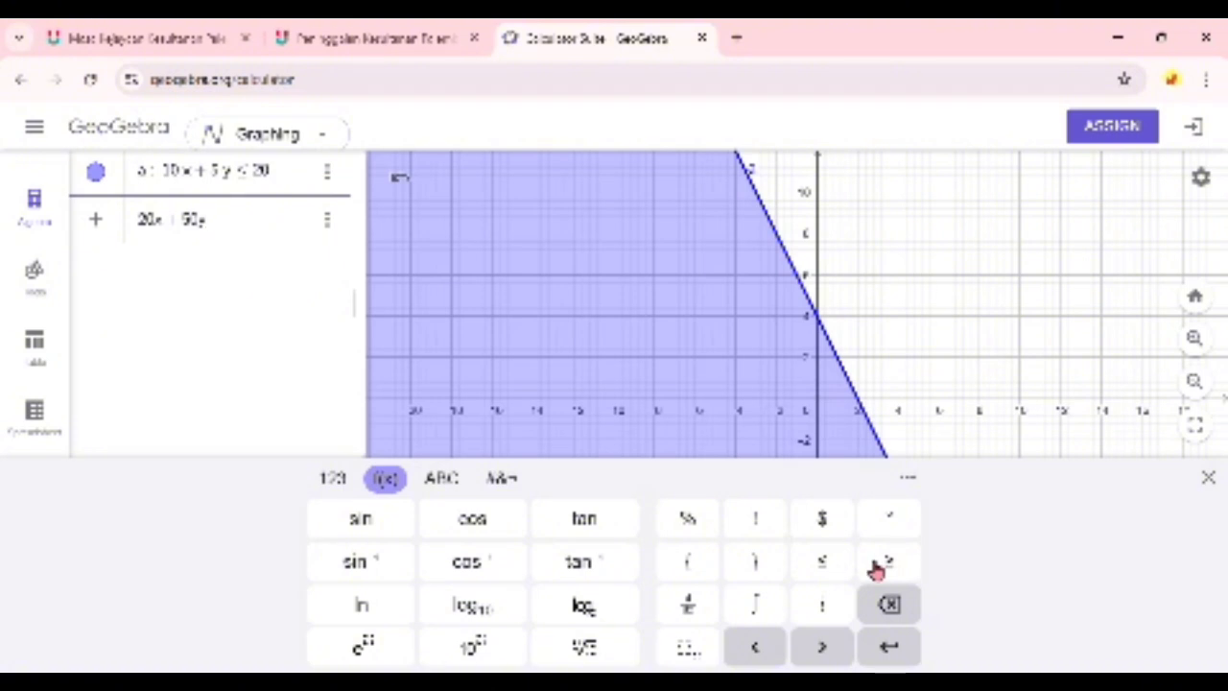
click(824, 566)
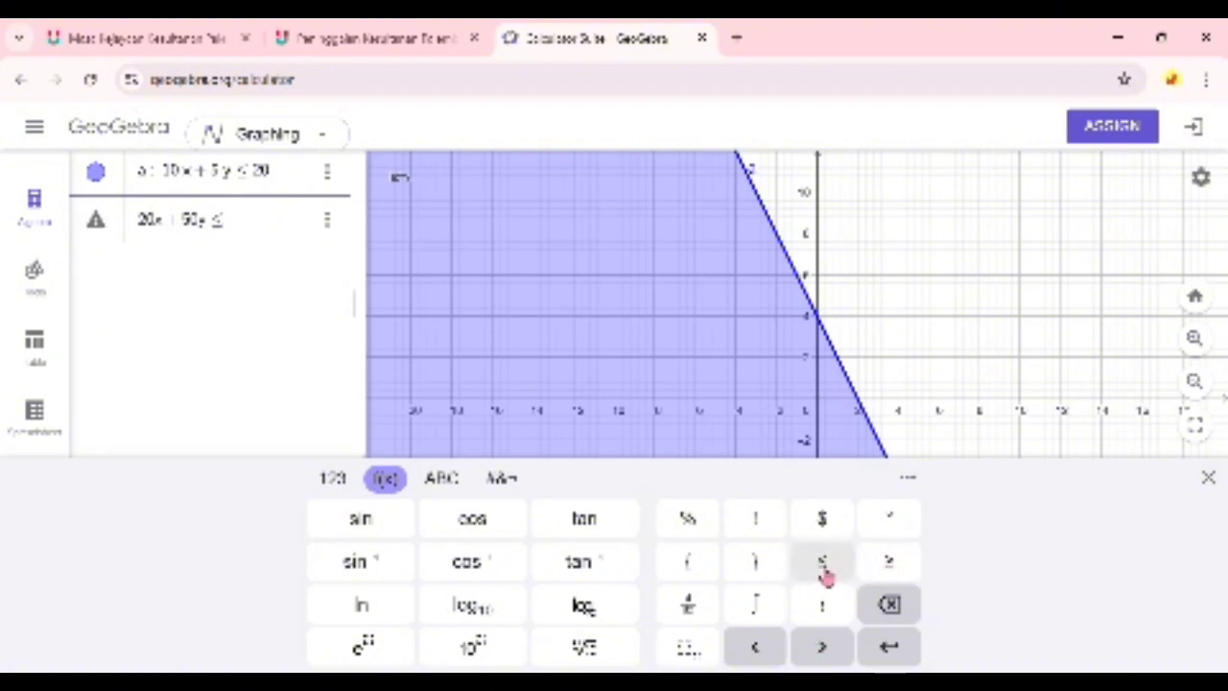
text(80)
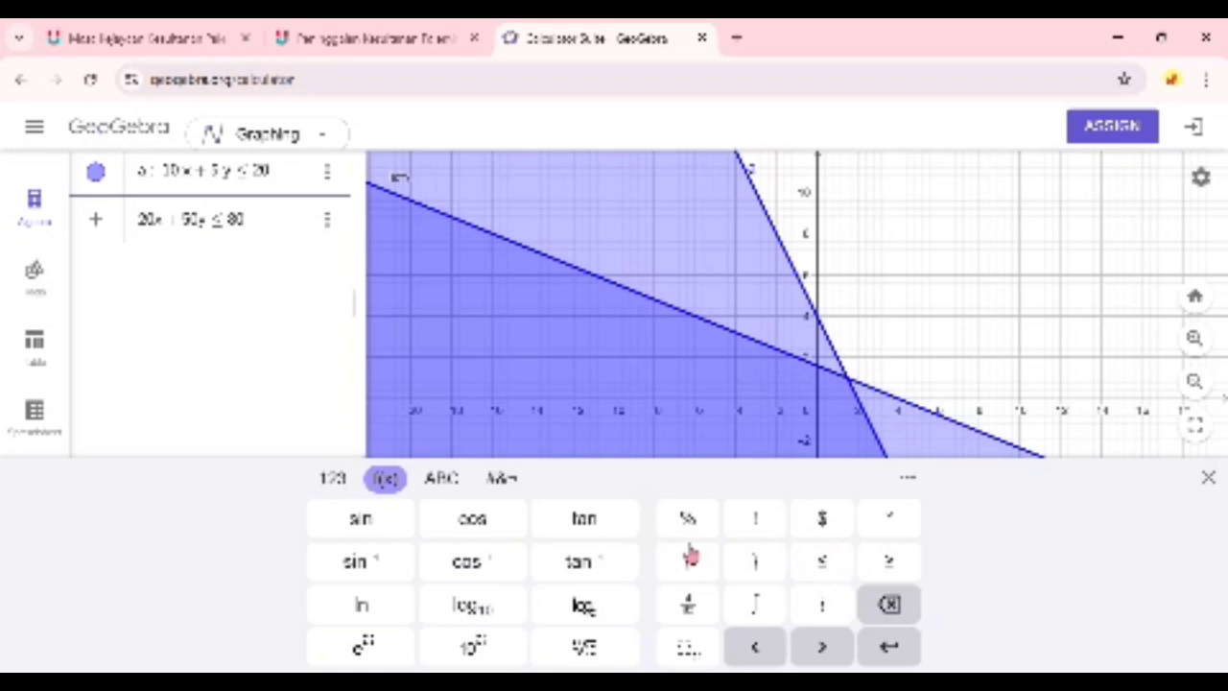
key(Return)
- Add the constraint x ≥ 0 as the third algebra entry
text(x)
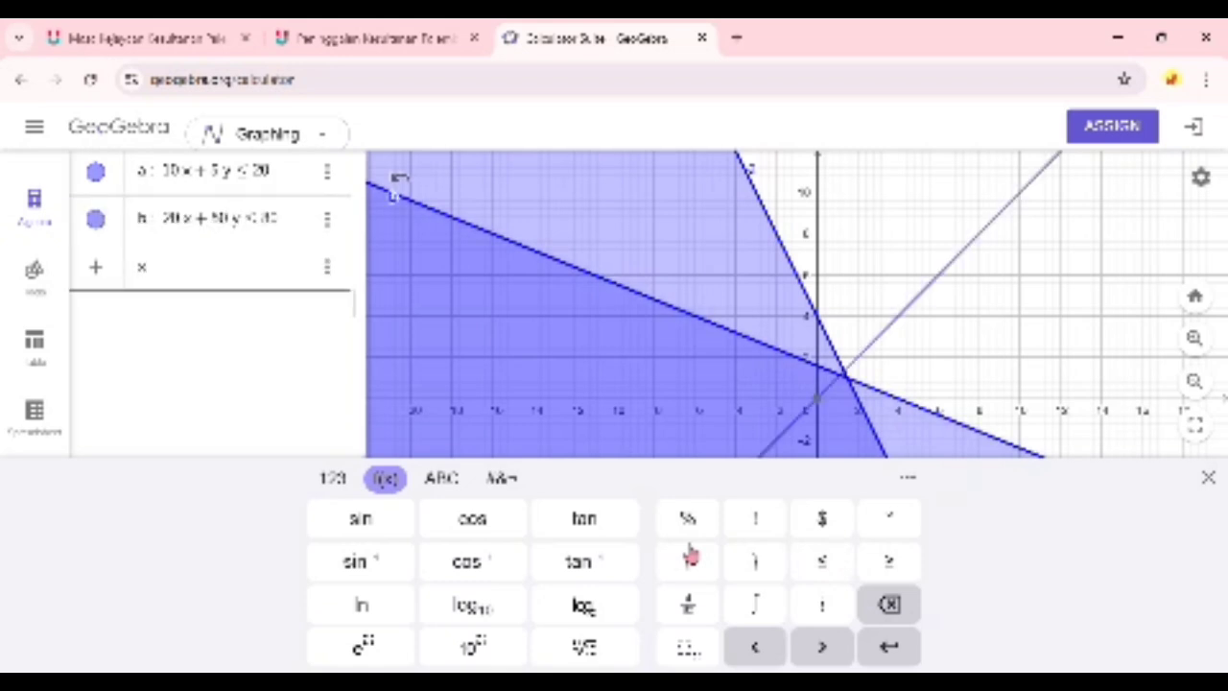
click(823, 565)
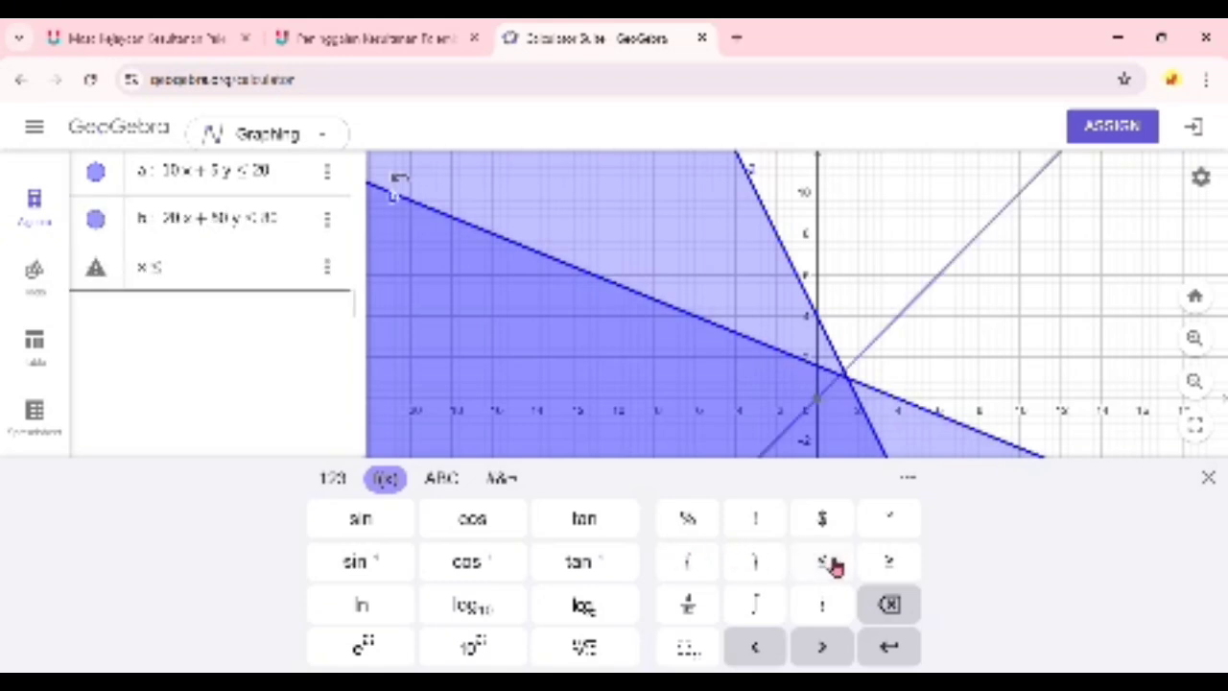
key(BackSpace)
click(908, 564)
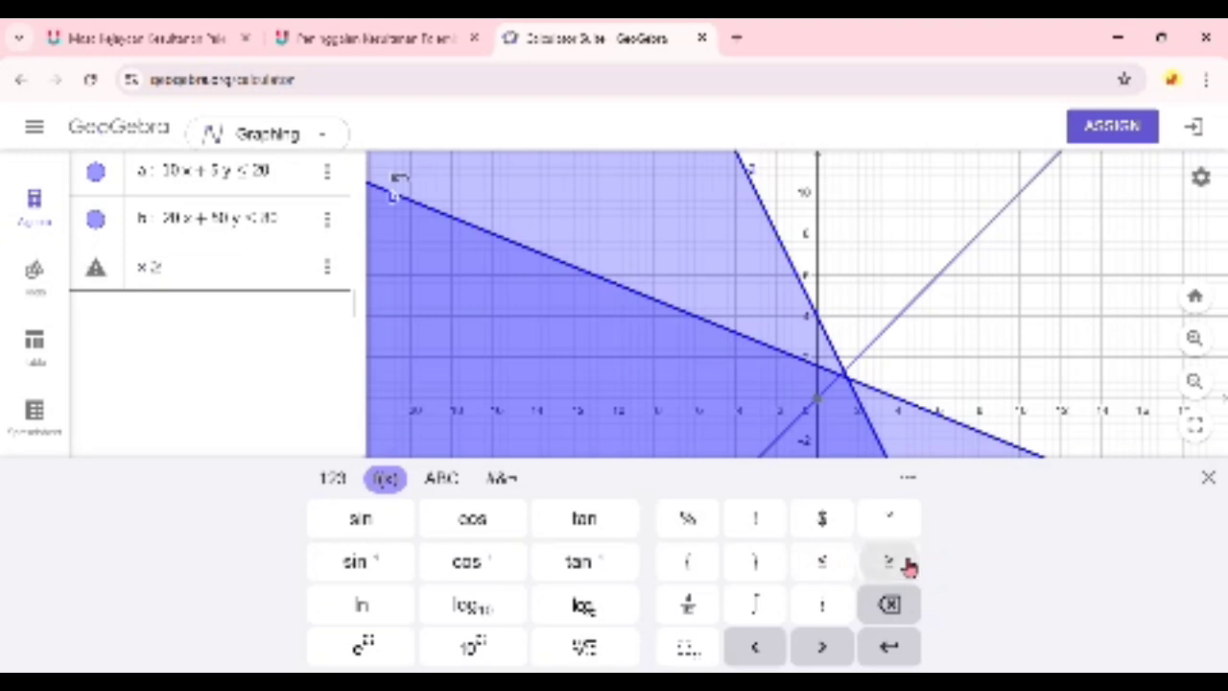
text(0)
key(Return)
- Add the constraint y ≥ 0 as the fourth algebra entry and put the on-screen keyboard away
text(y)
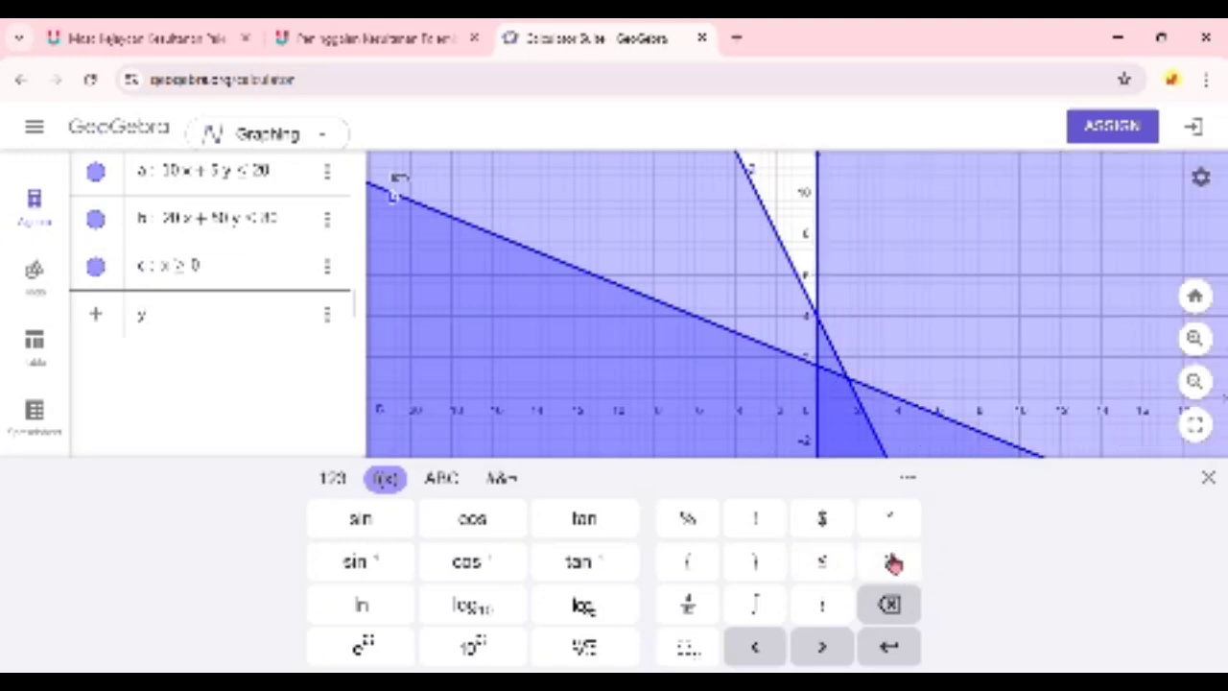
click(892, 564)
text(0)
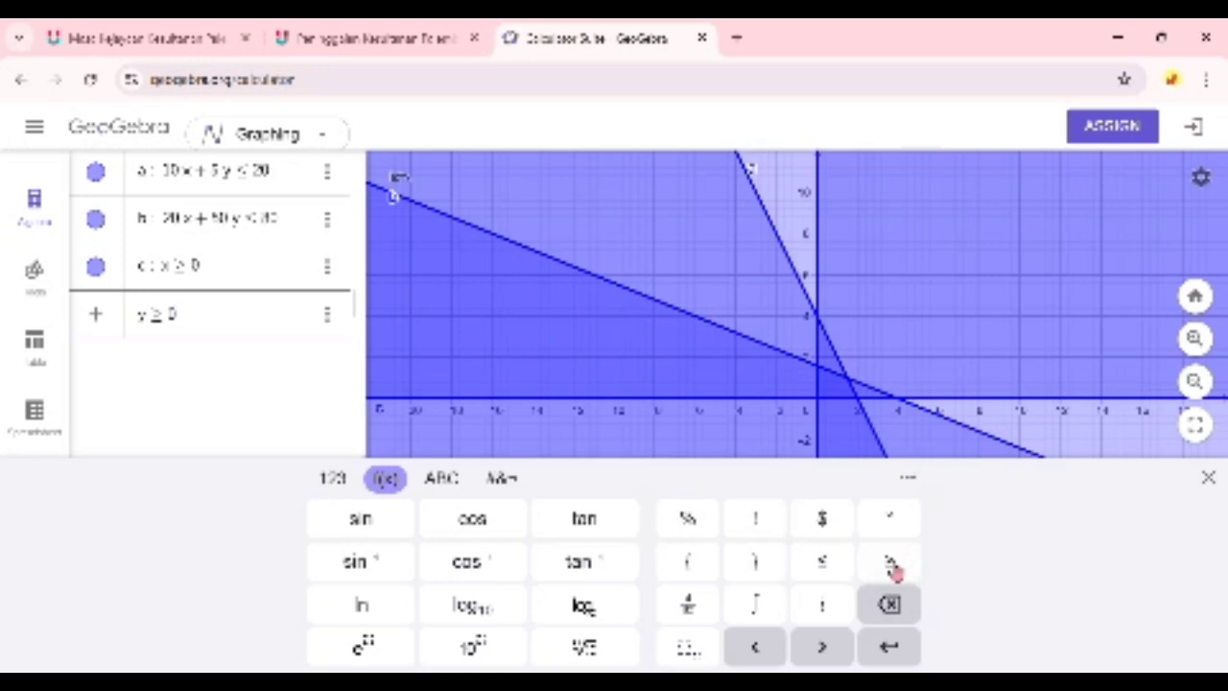
key(Return)
click(266, 407)
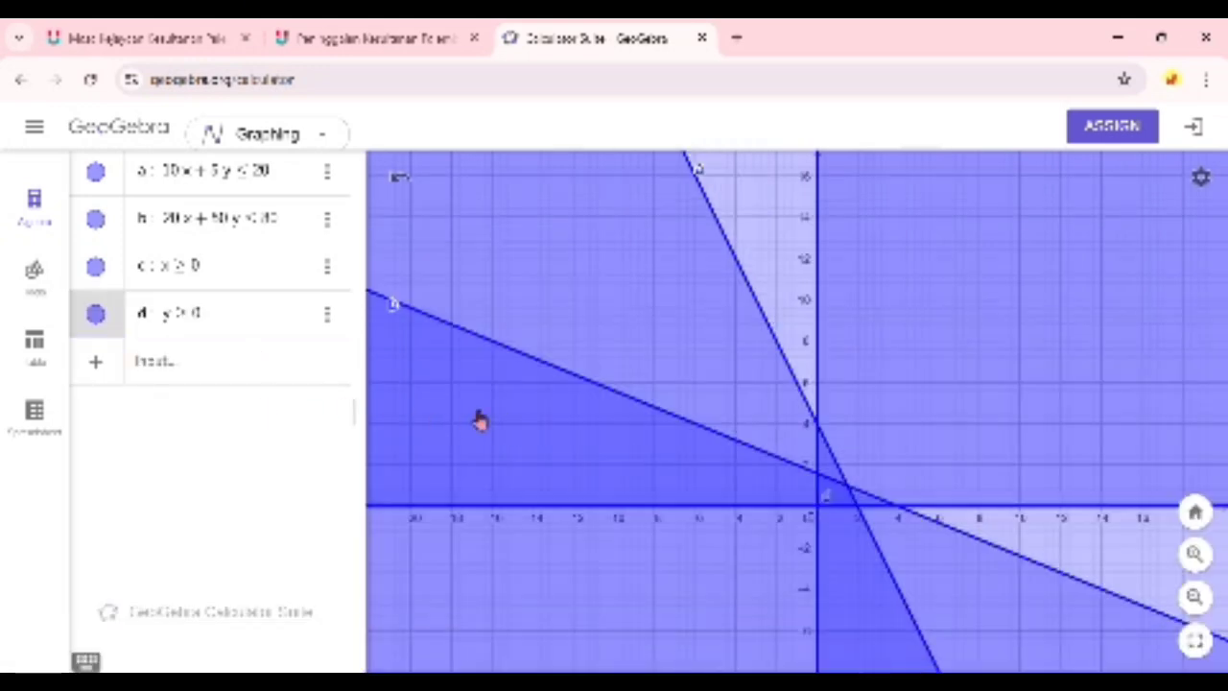
- Enter the conjunction a ∧ b ∧ c ∧ d to shade the common solution region of the four inequalities
click(258, 358)
text(a)
click(501, 478)
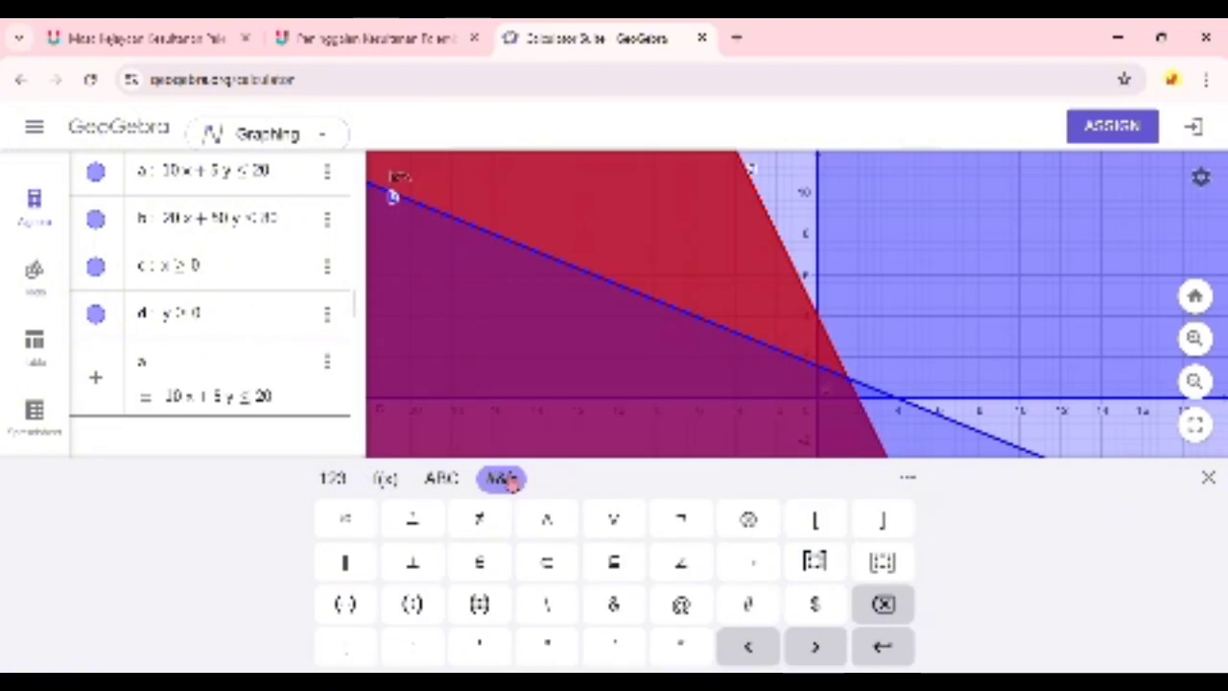
click(549, 526)
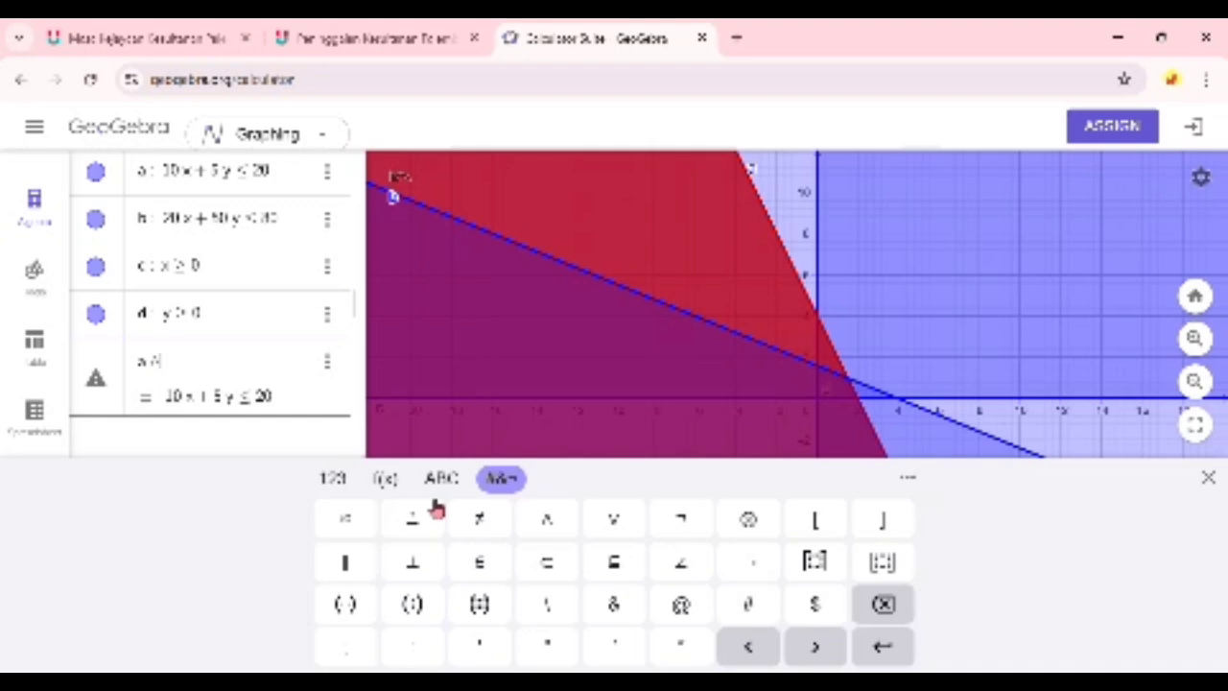
text(b)
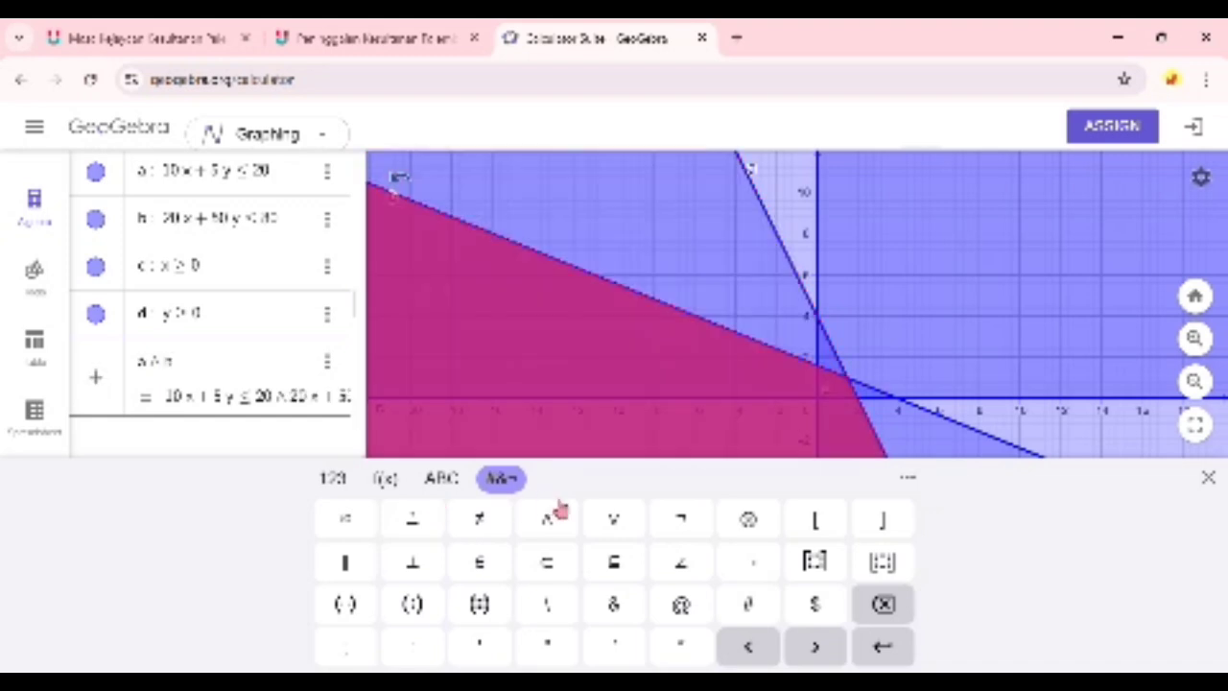
click(554, 519)
text(c)
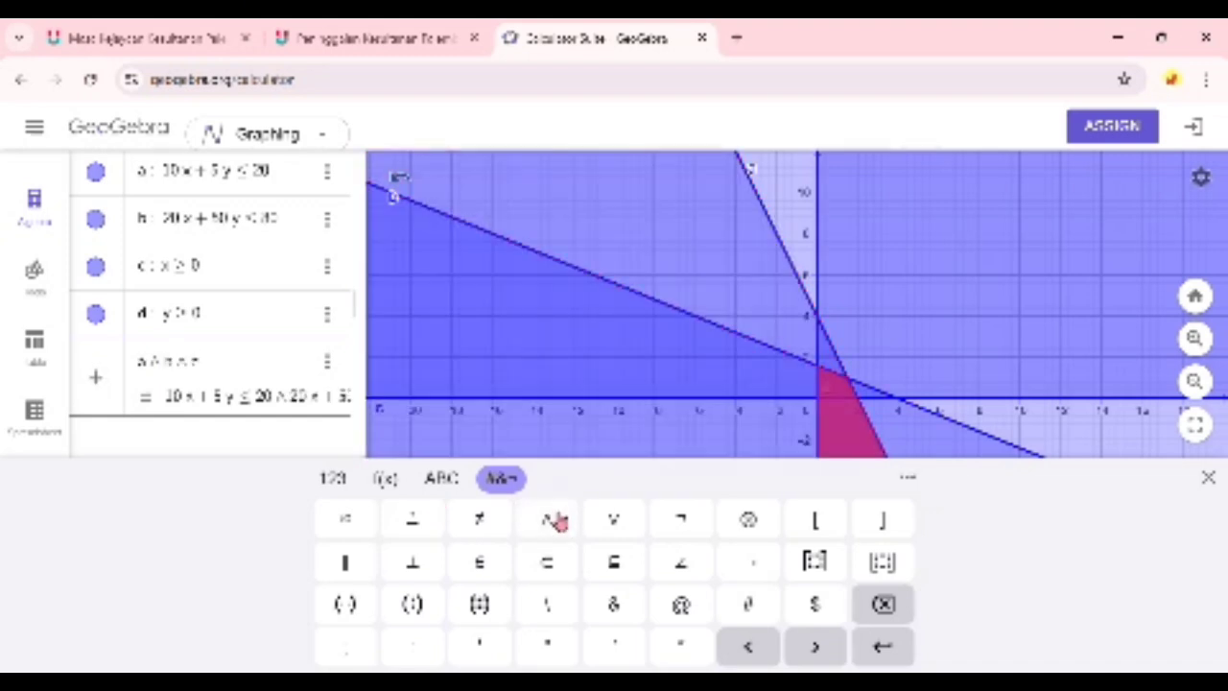
click(556, 521)
text(d)
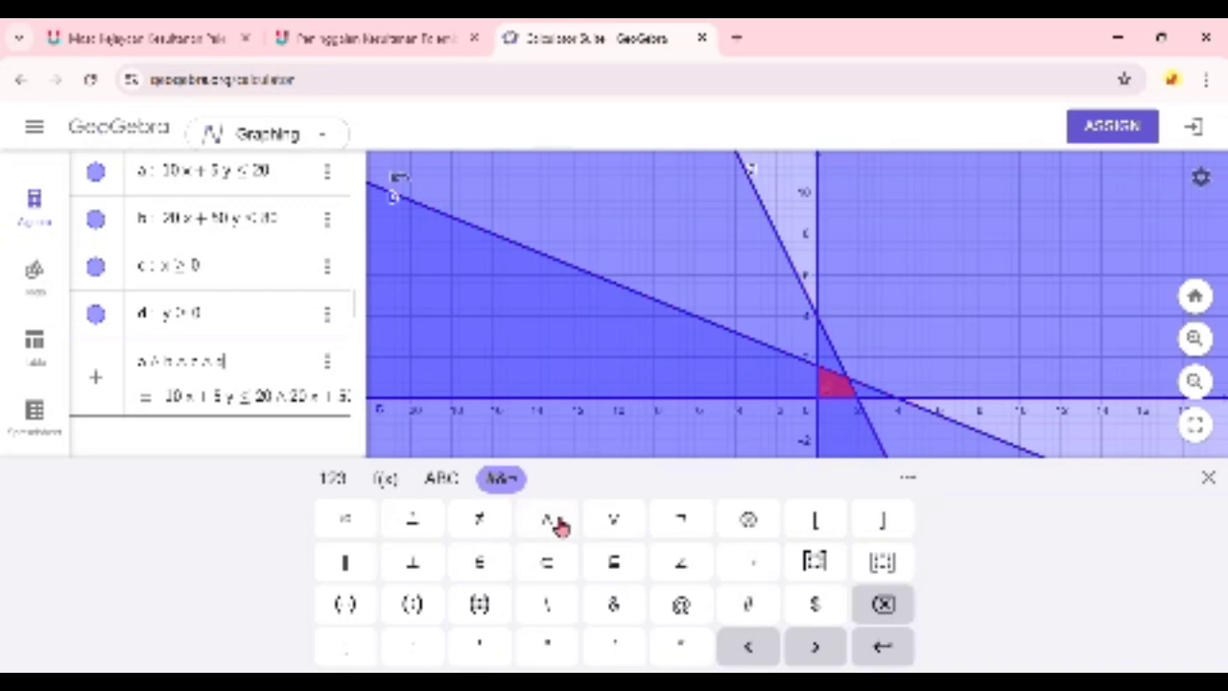
key(Return)
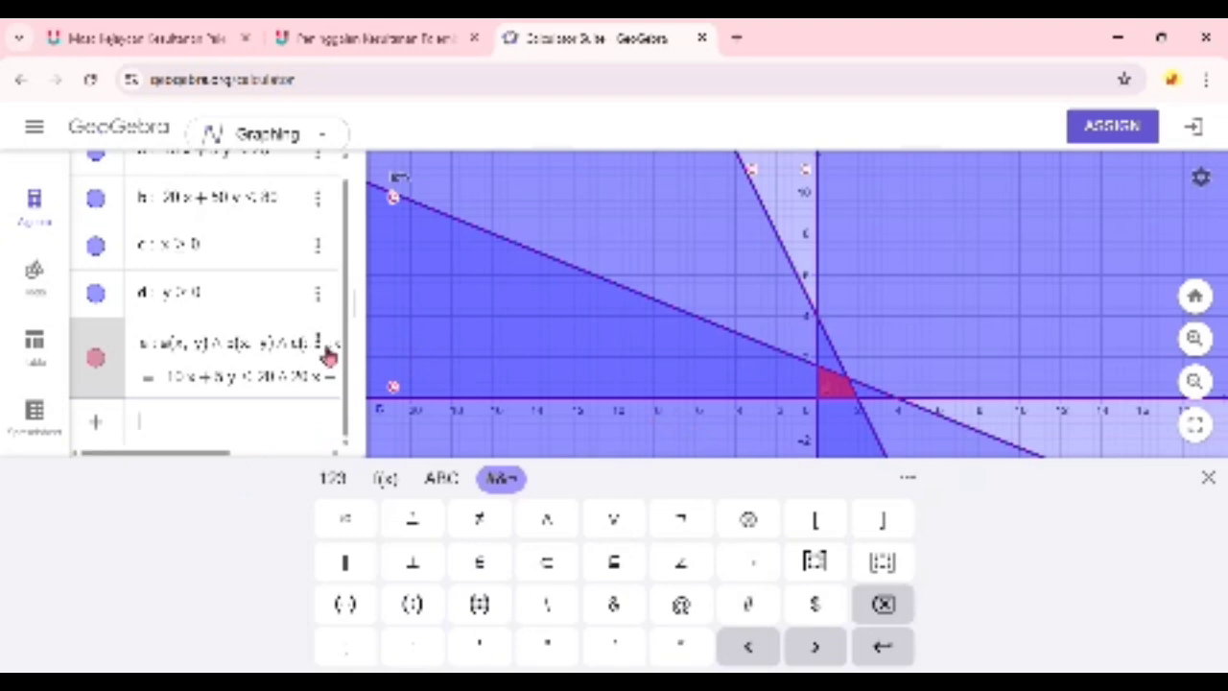
click(1208, 478)
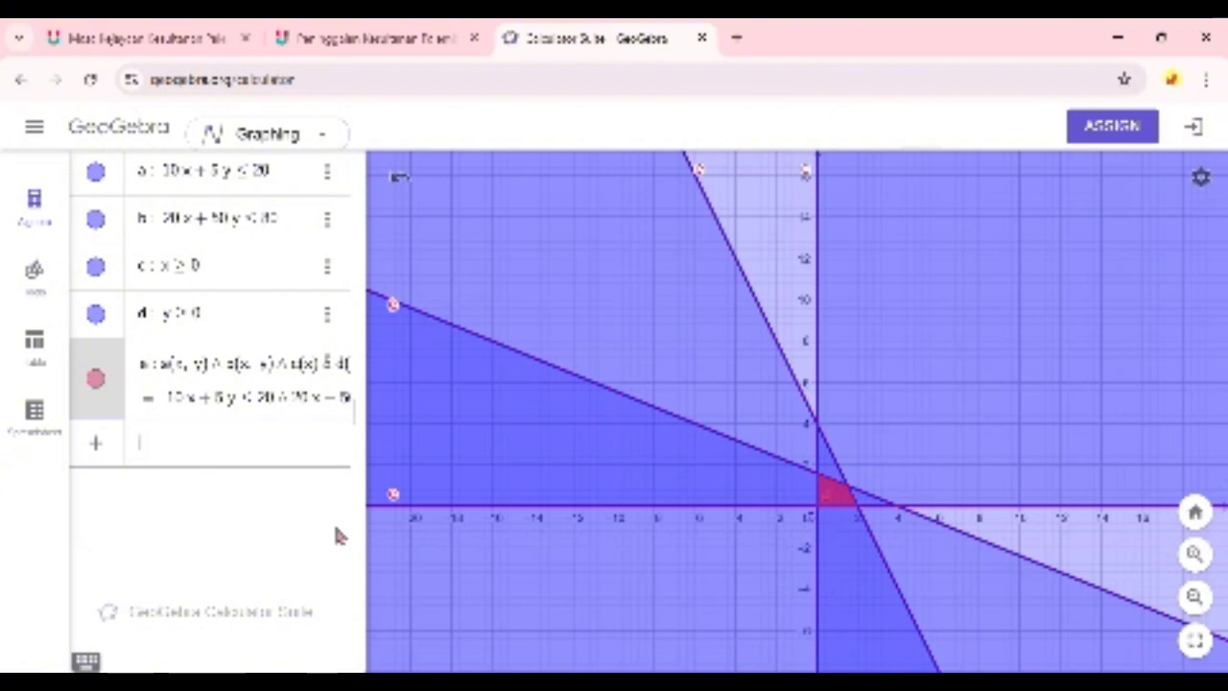
- Rename the combined solution region DP and set its label to show Name & Value
click(338, 376)
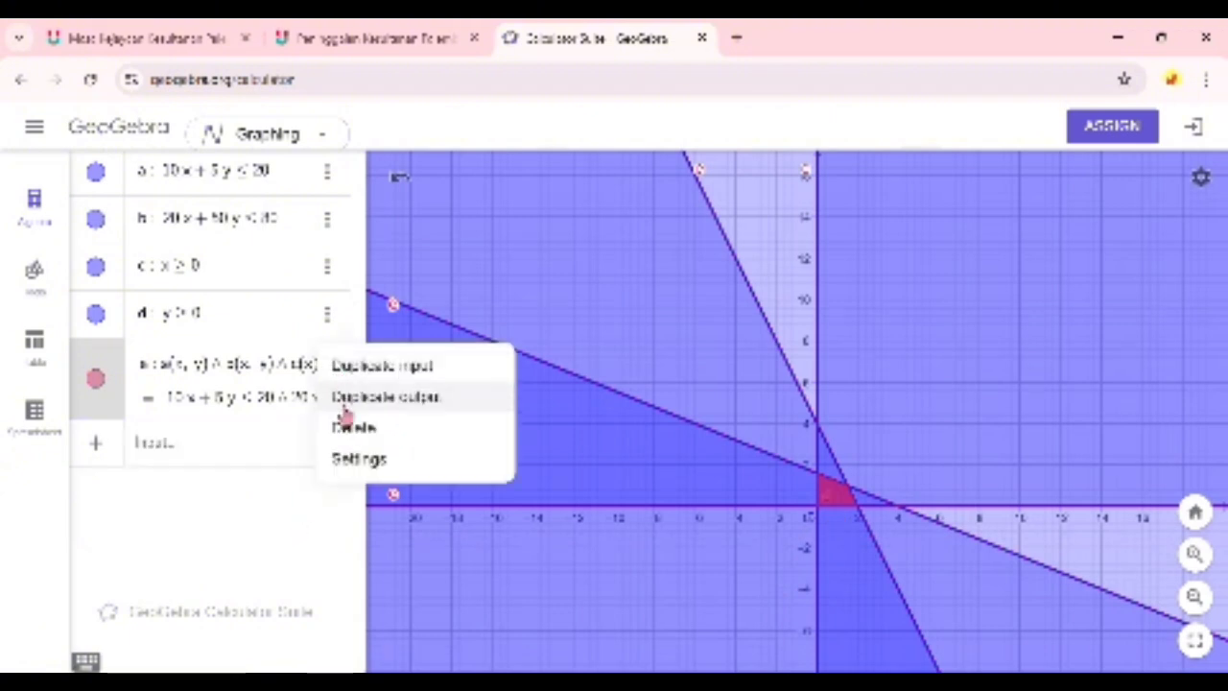
click(446, 462)
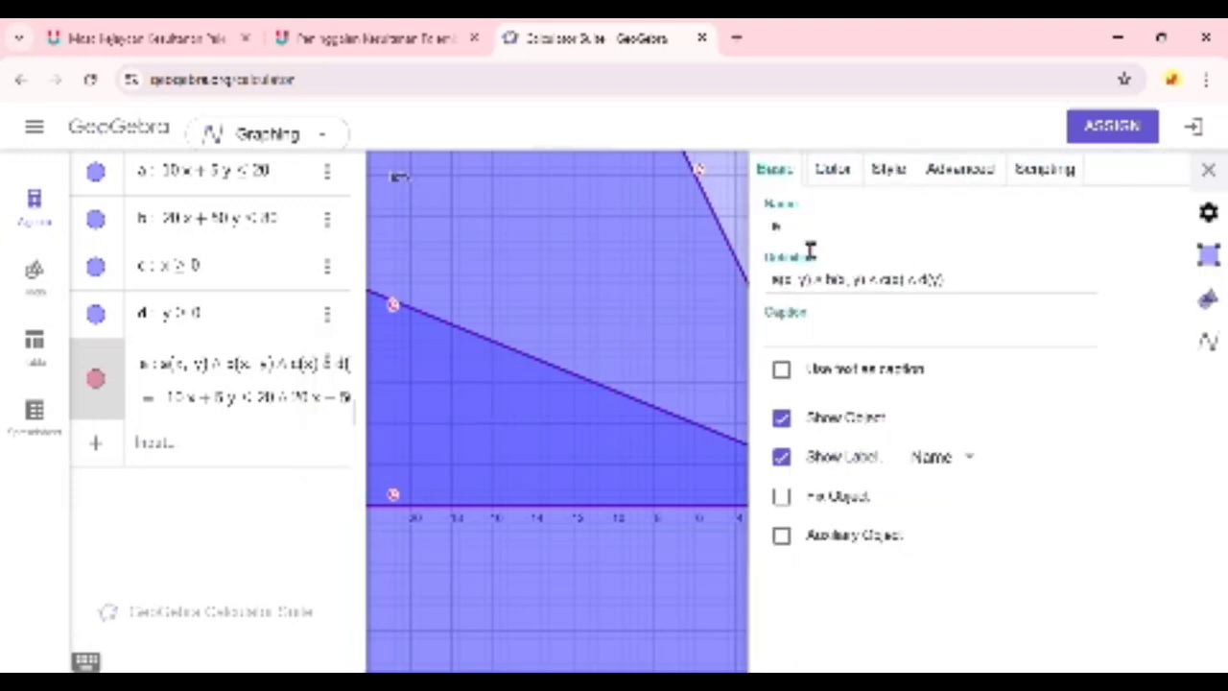
text(DP)
click(979, 473)
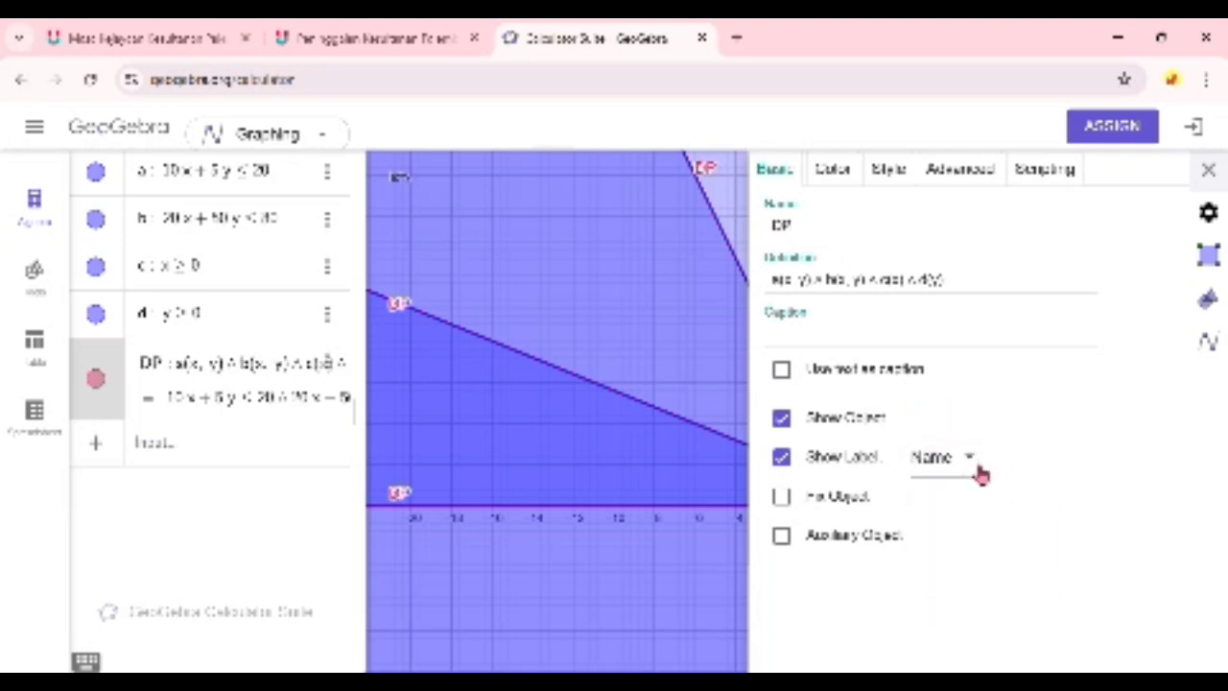
click(979, 474)
click(982, 489)
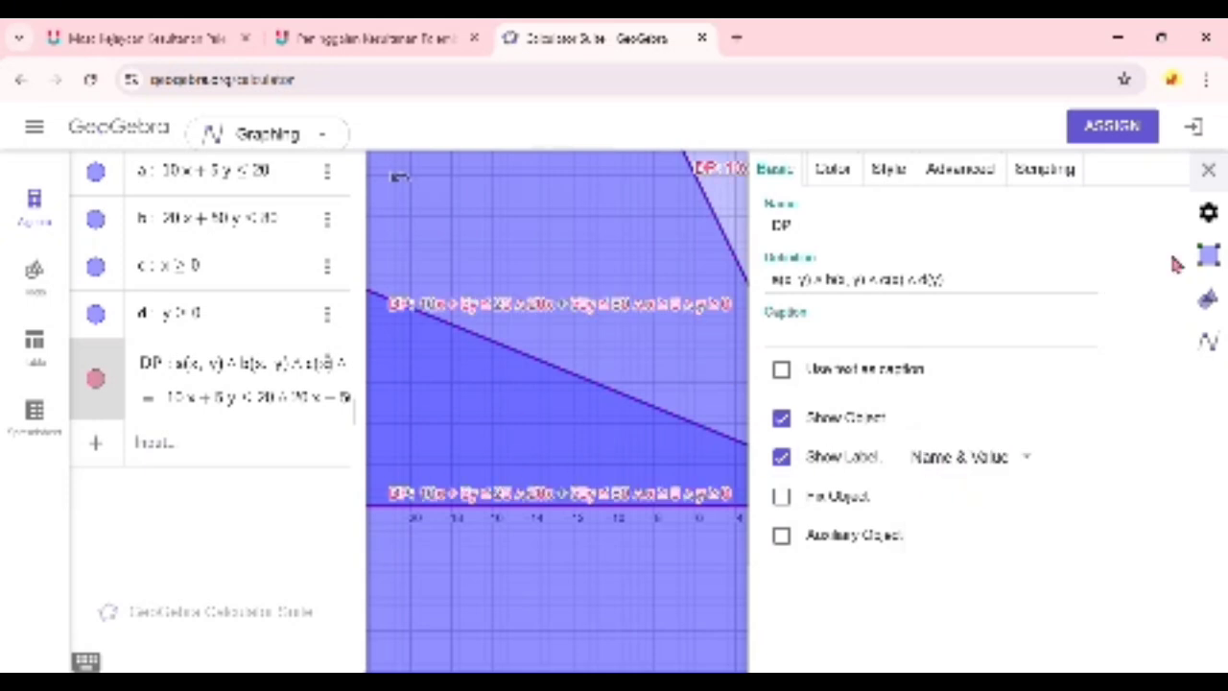
click(1208, 169)
click(1017, 496)
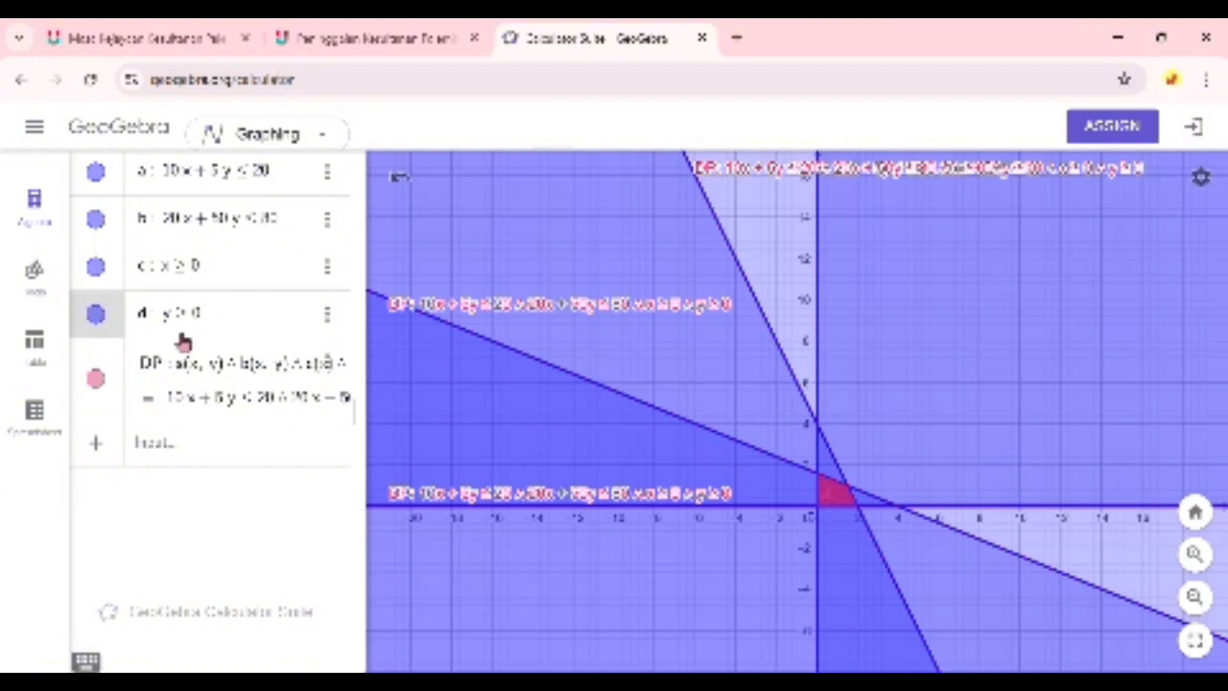
- Hide the four individual inequalities a, b, c and d so that only the region DP stays displayed
click(97, 314)
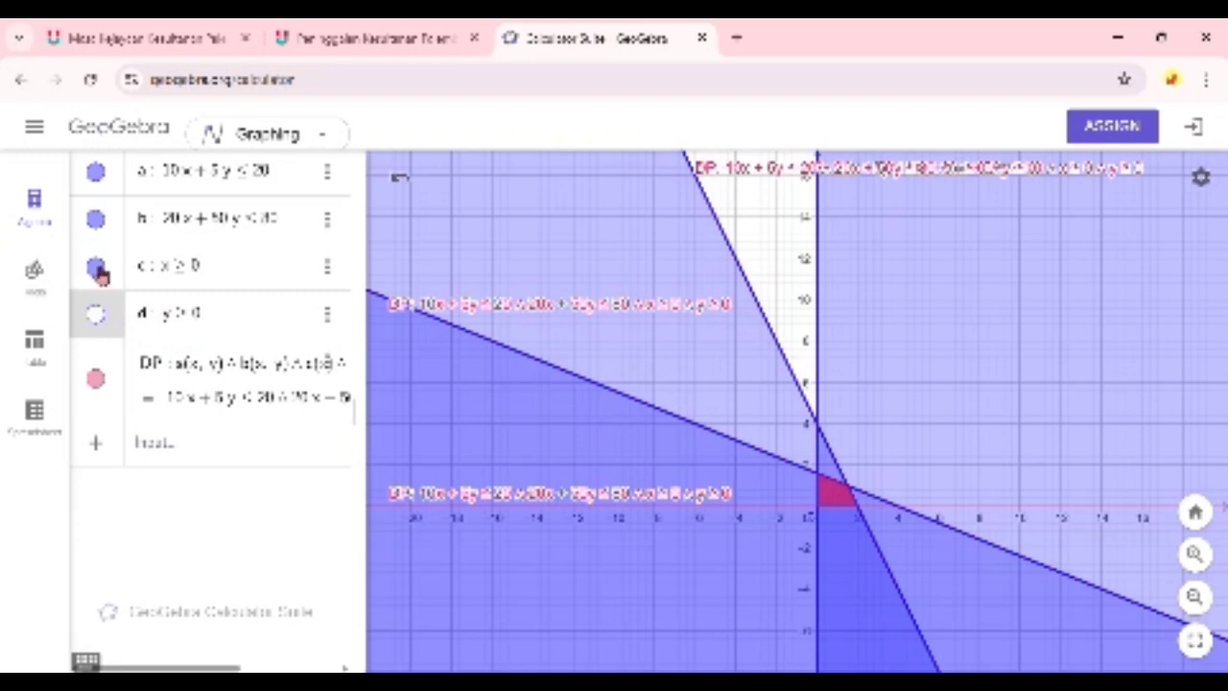
click(97, 268)
click(96, 221)
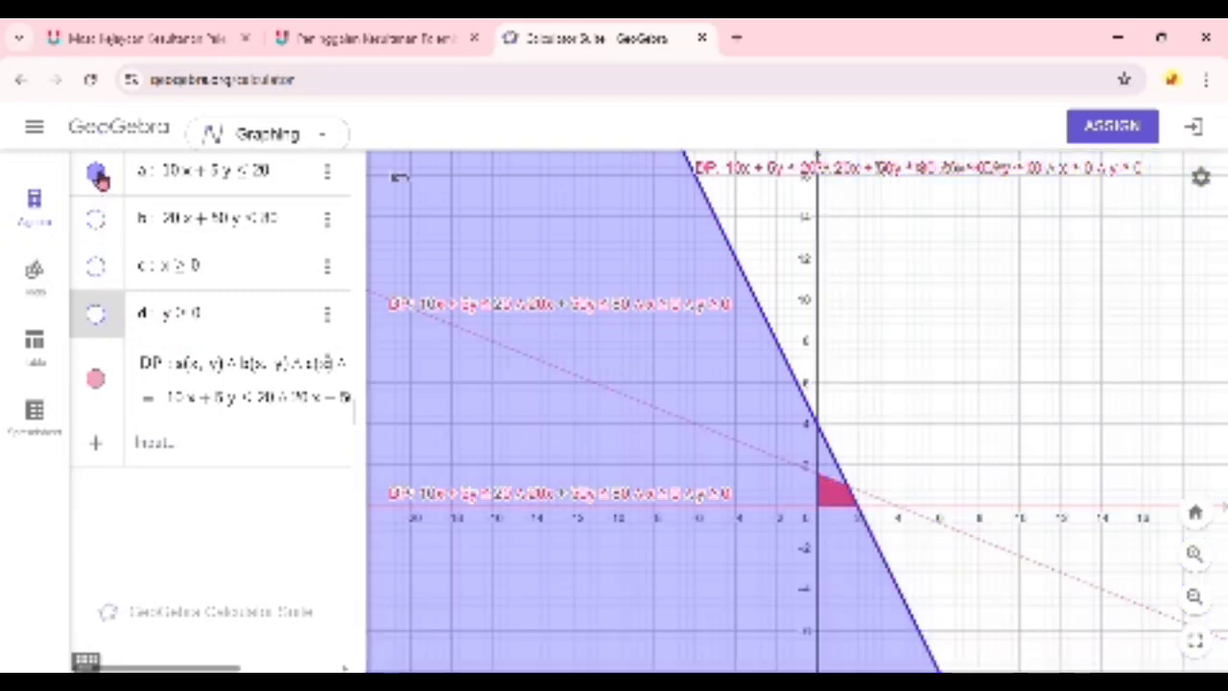
click(97, 173)
mouse_move(526, 482)
mouse_down()
mouse_move(524, 447)
mouse_move(515, 467)
mouse_up()
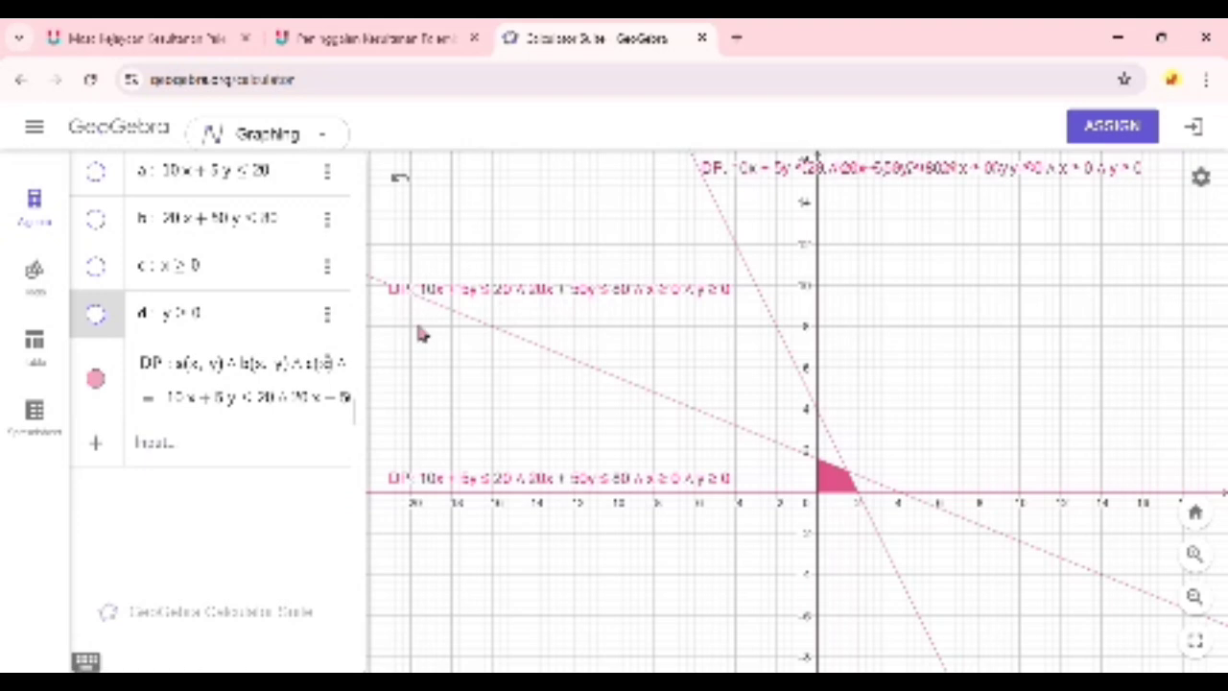
click(330, 179)
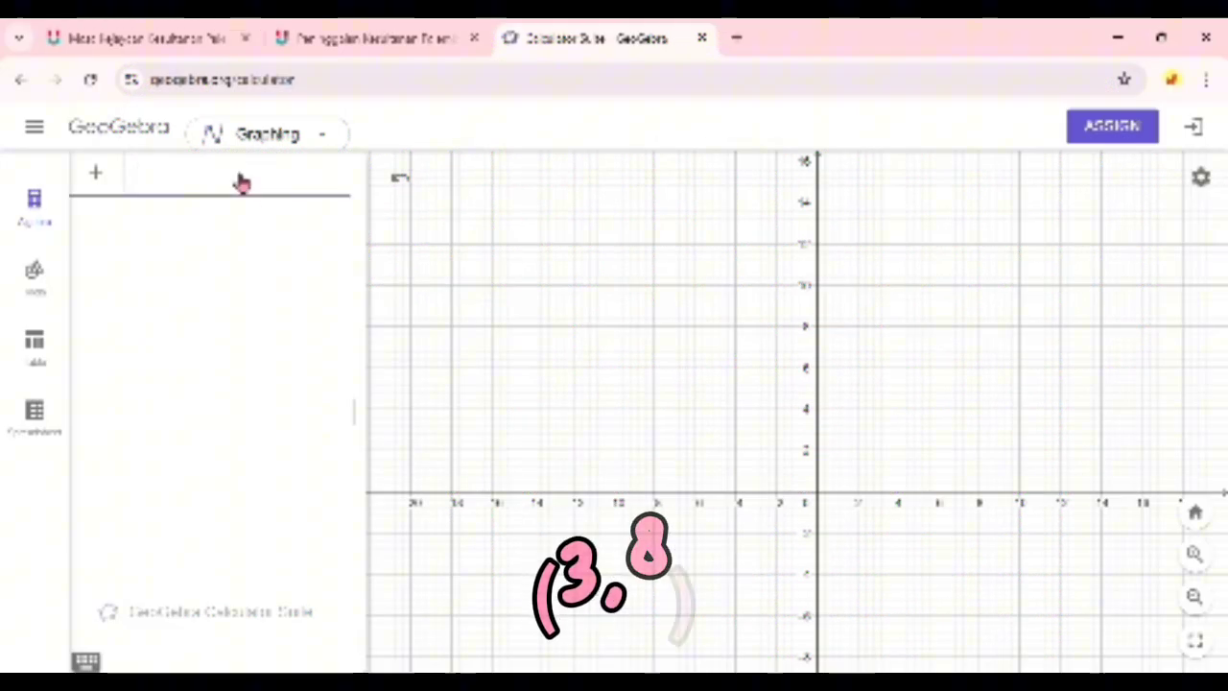
- Plot the points (5, 4) and (4, 16) as the first two algebra entries
text(()
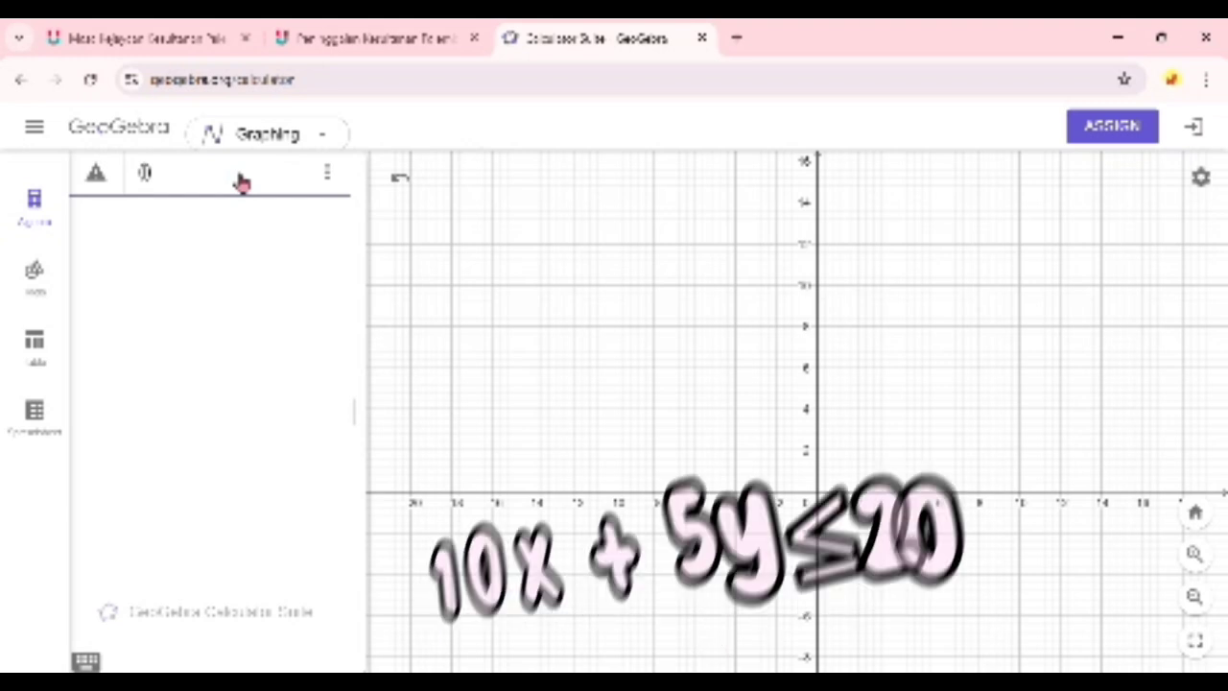
text(5,4)
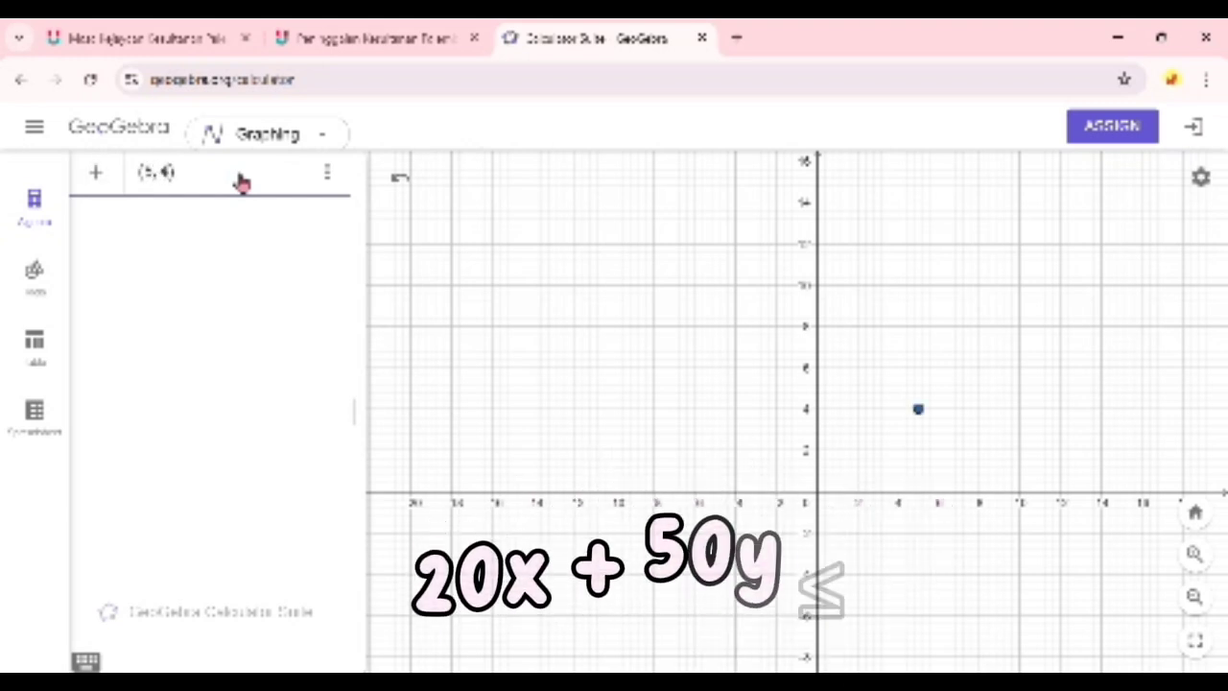
key(Return)
text(()
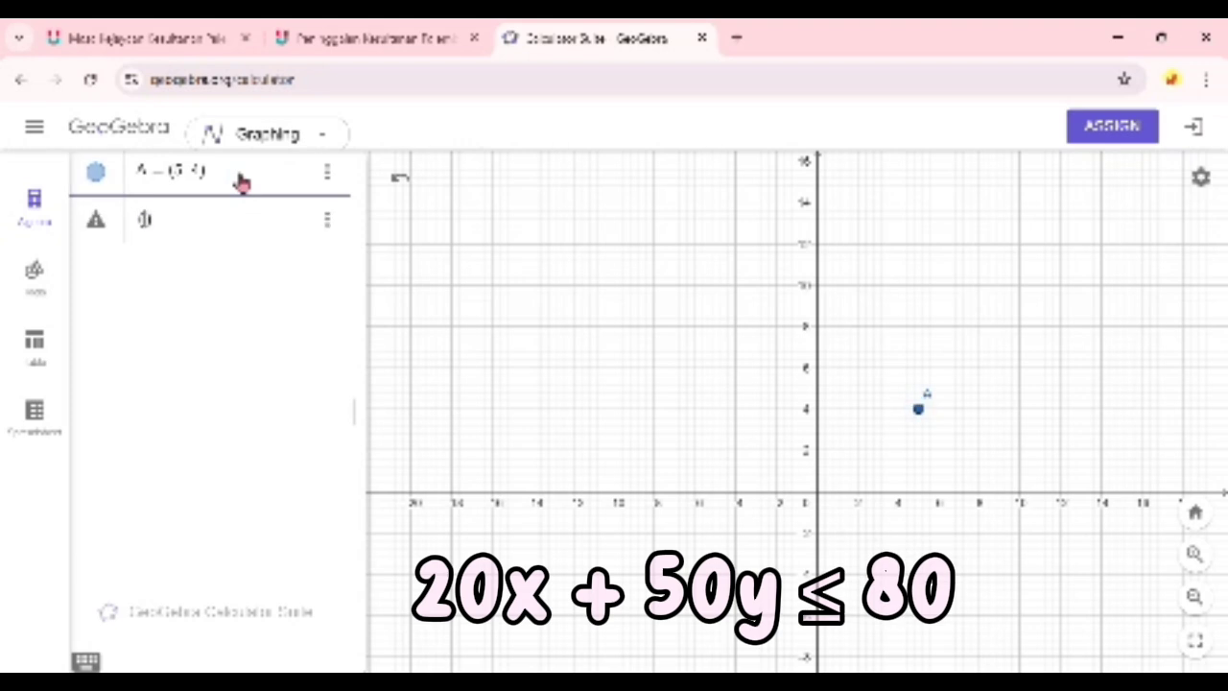
text(4, 16)
key(Return)
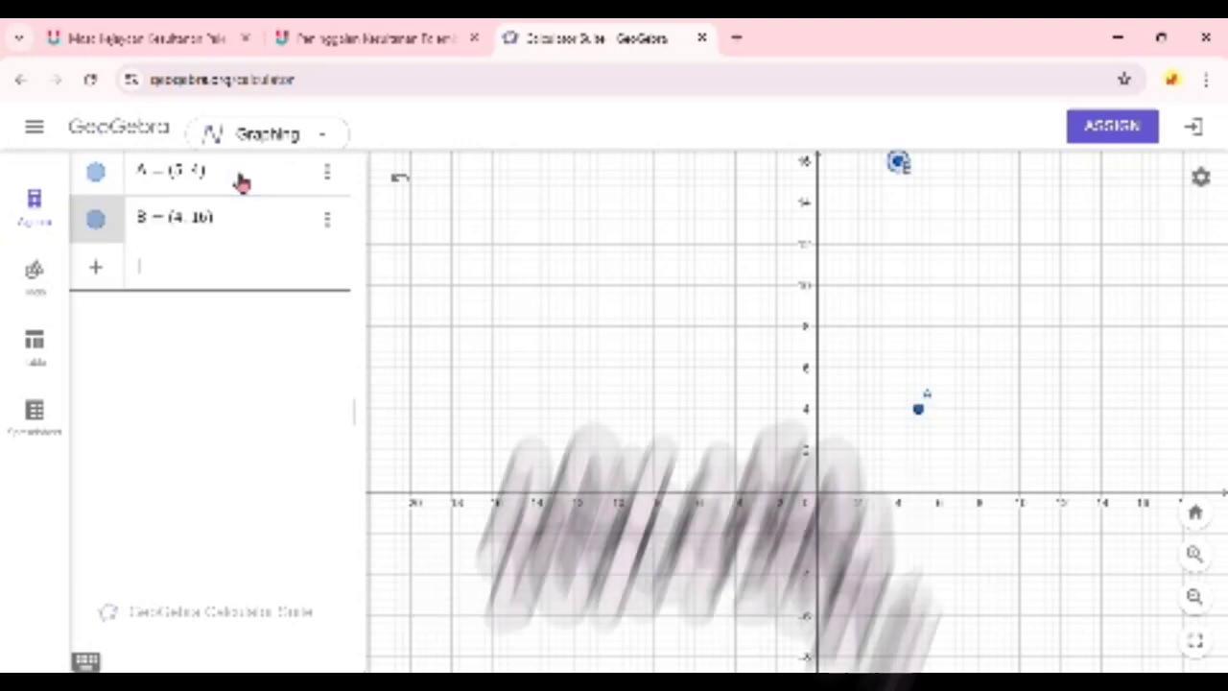
- Plot two more points at (3, 8) and (5, 4) as the third and fourth algebra entries
text((3, 8)
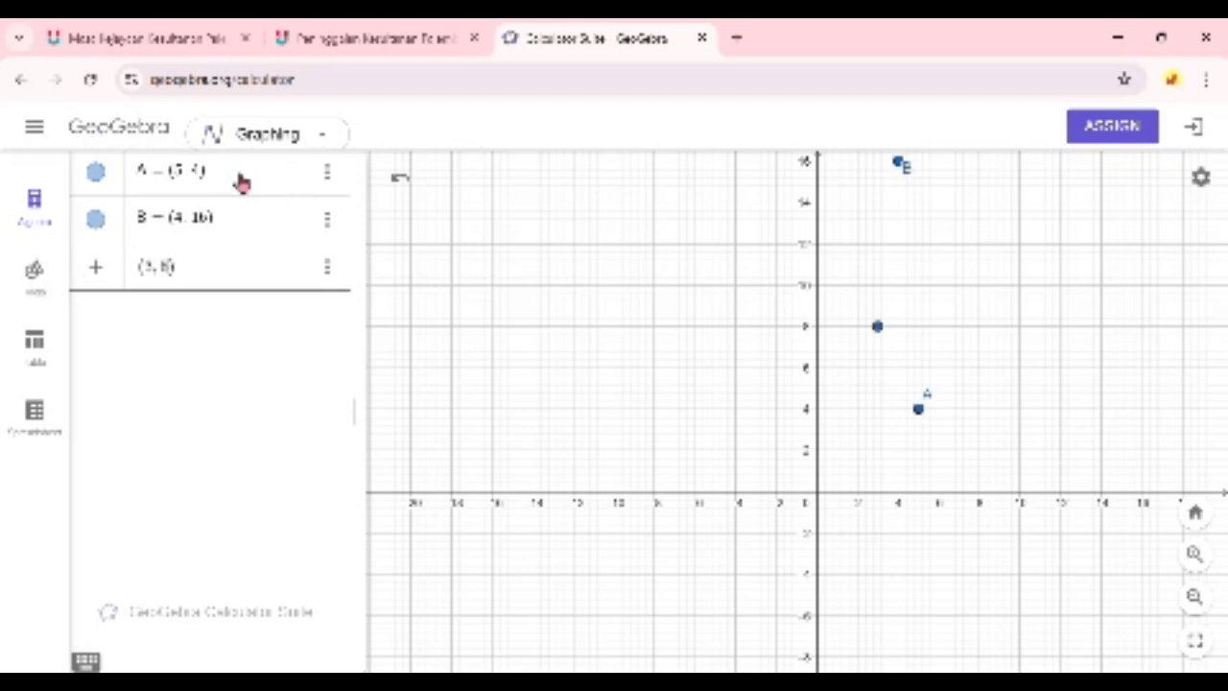
key(Return)
text(()
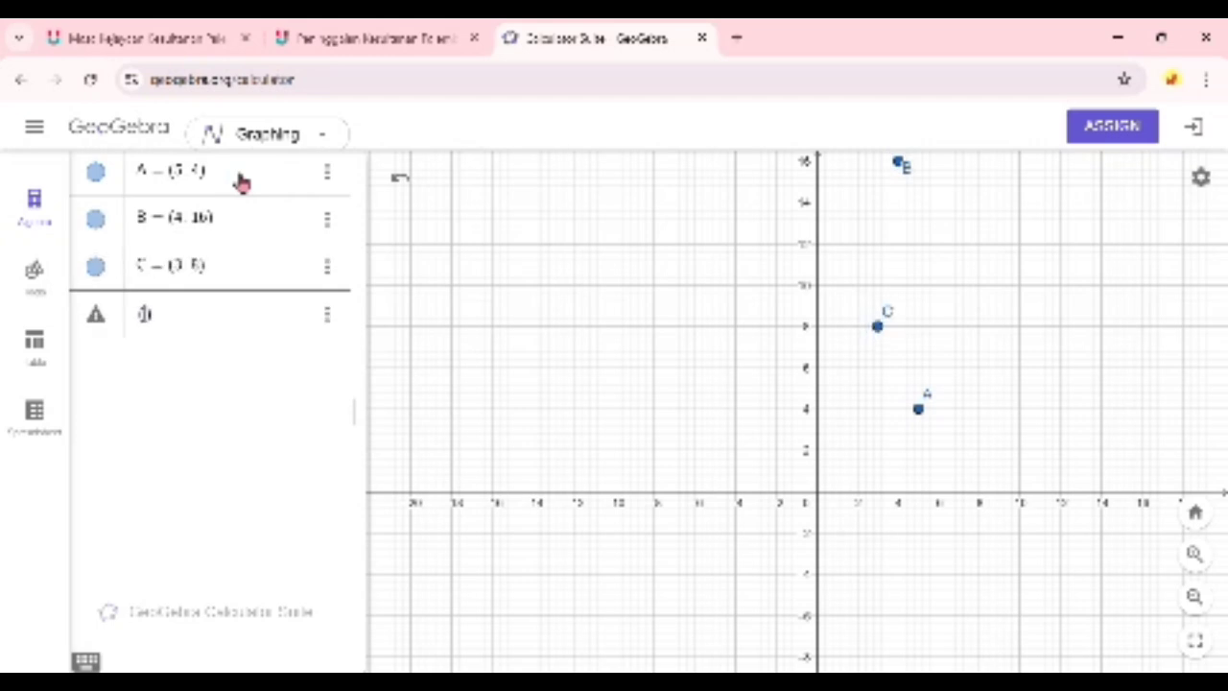
text(5,4)
key(Return)
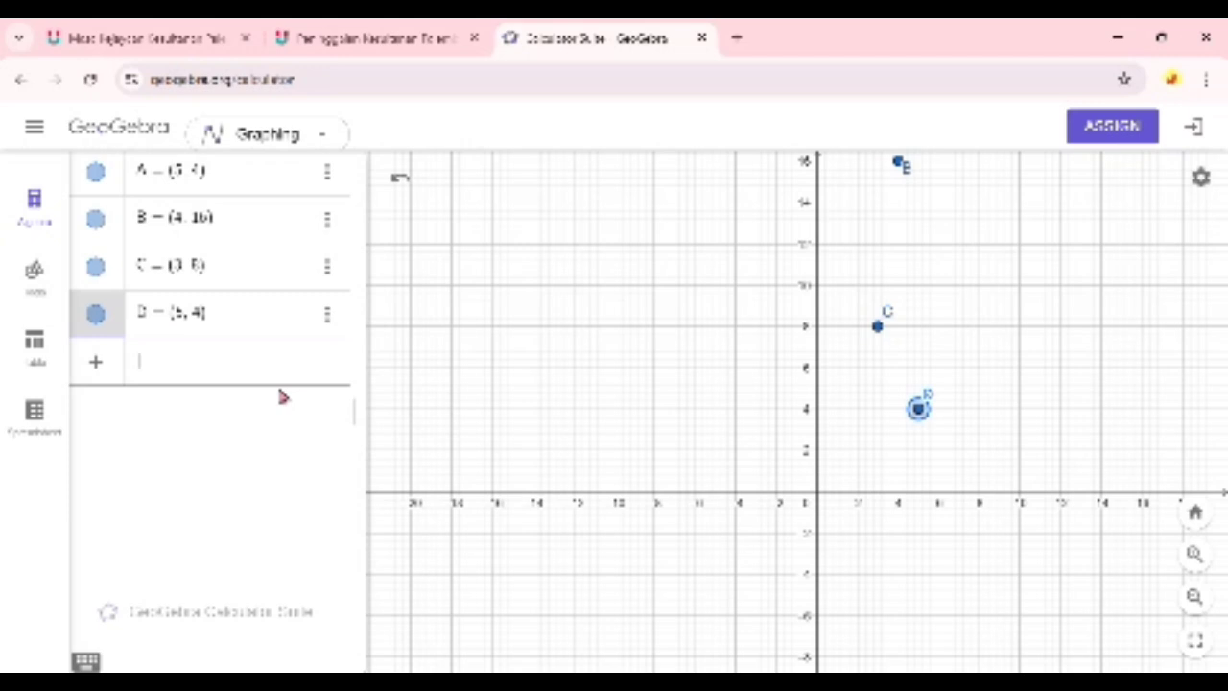
- Graph the line 10x + 5y = 20 as a new algebra entry below the points
text(16x)
text(=)
text(8y)
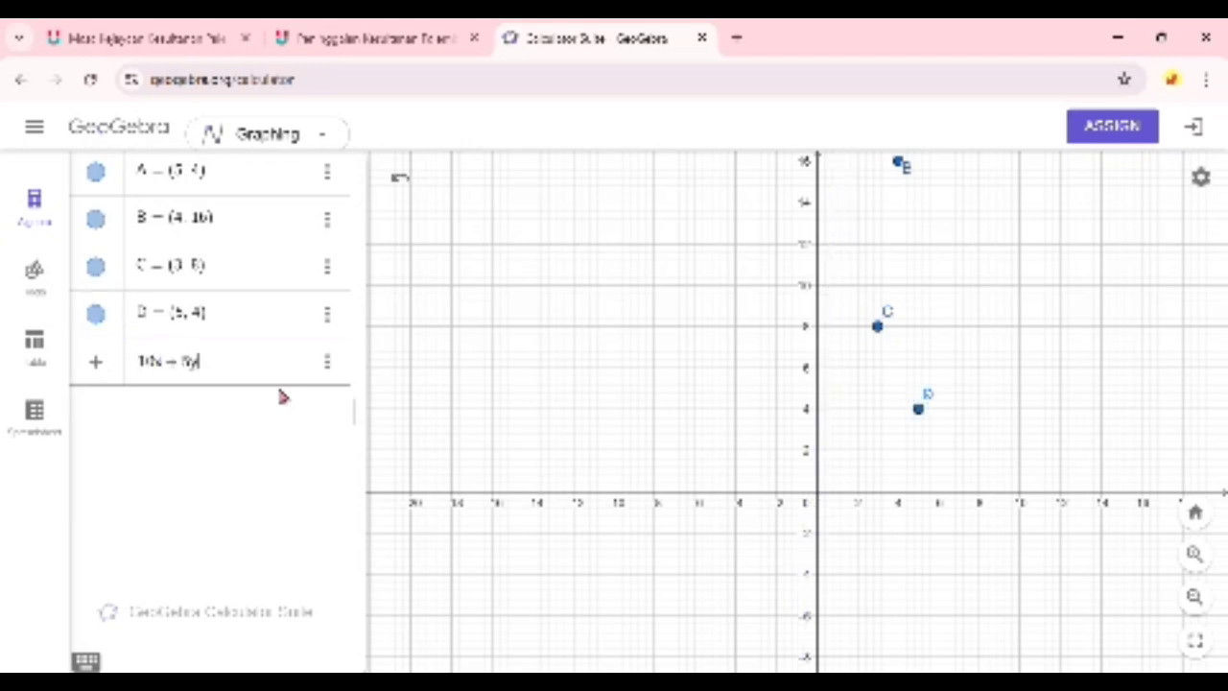
text(=32)
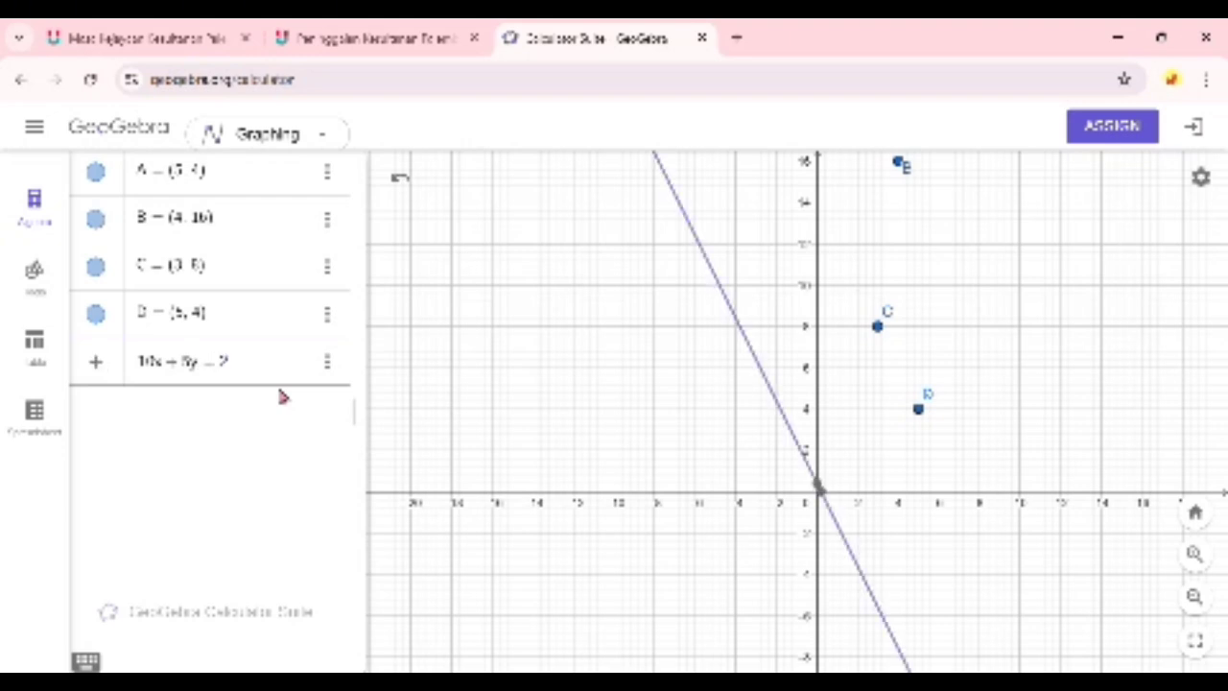
key(Return)
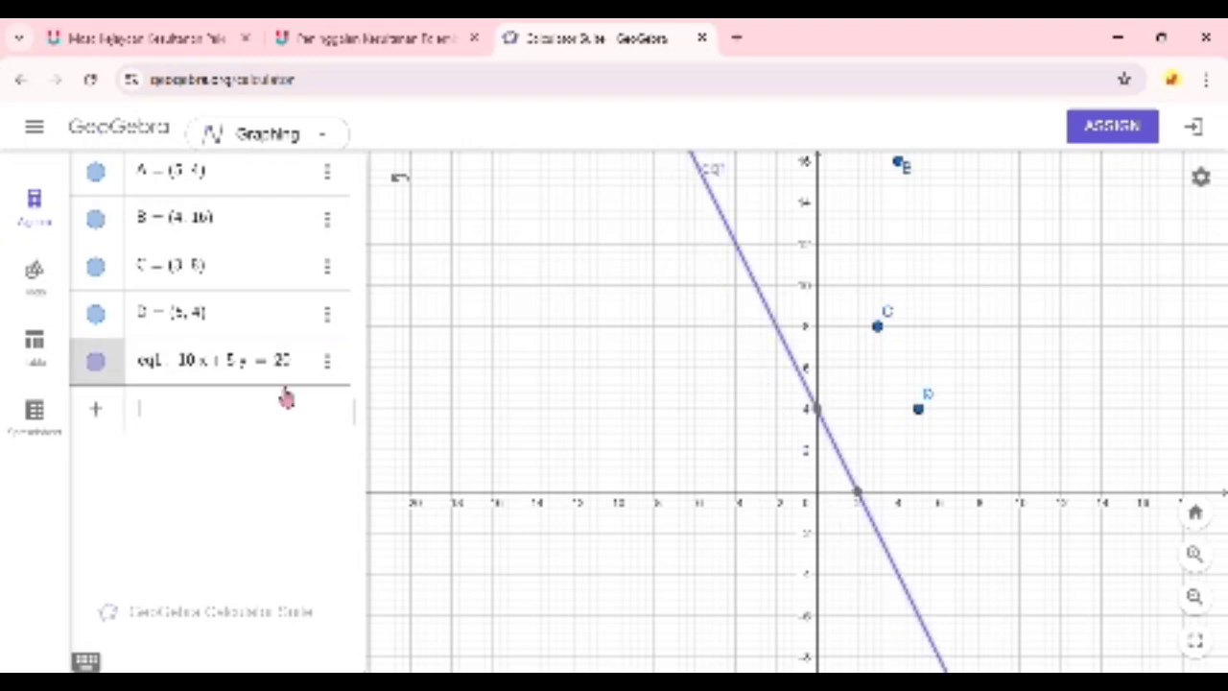
- Graph a second line with the equation 20x + 50y = 80
text(20x )
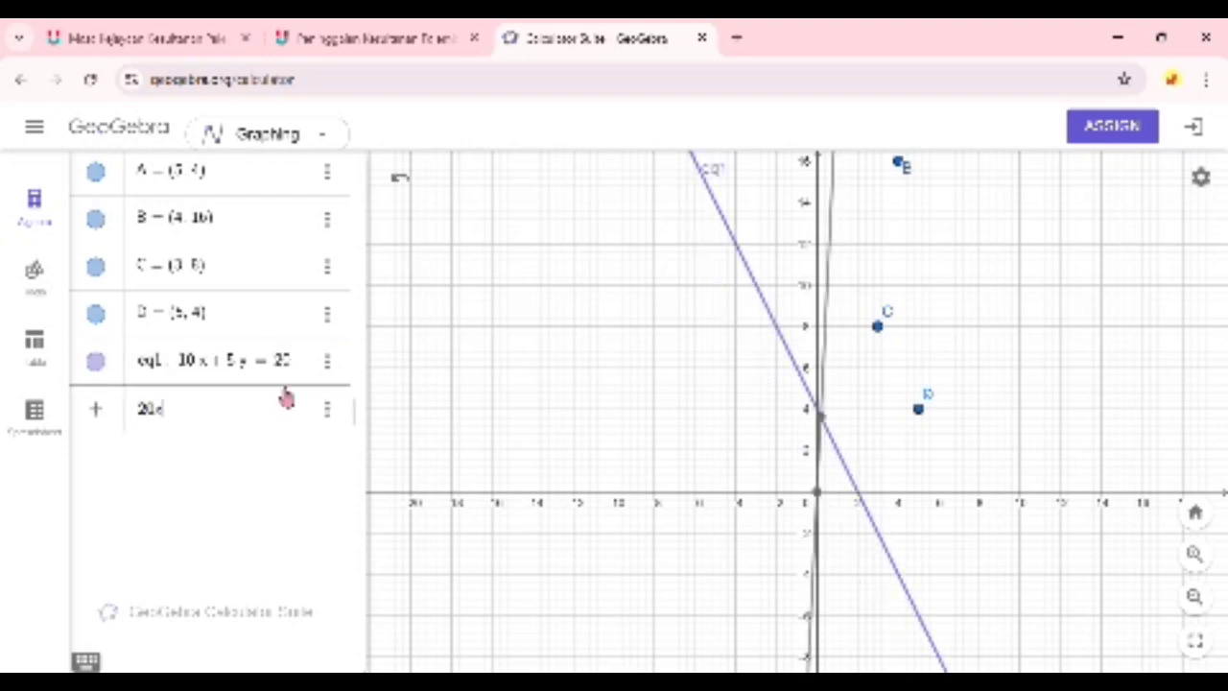
text(+ 5)
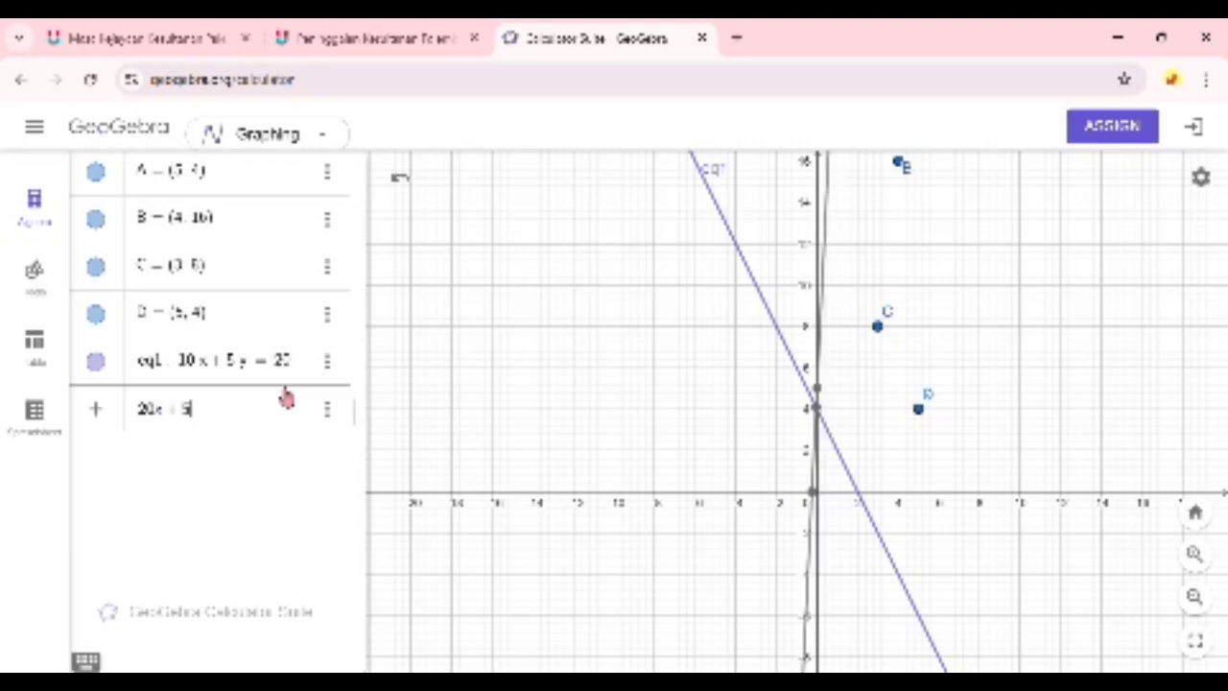
text(0y = )
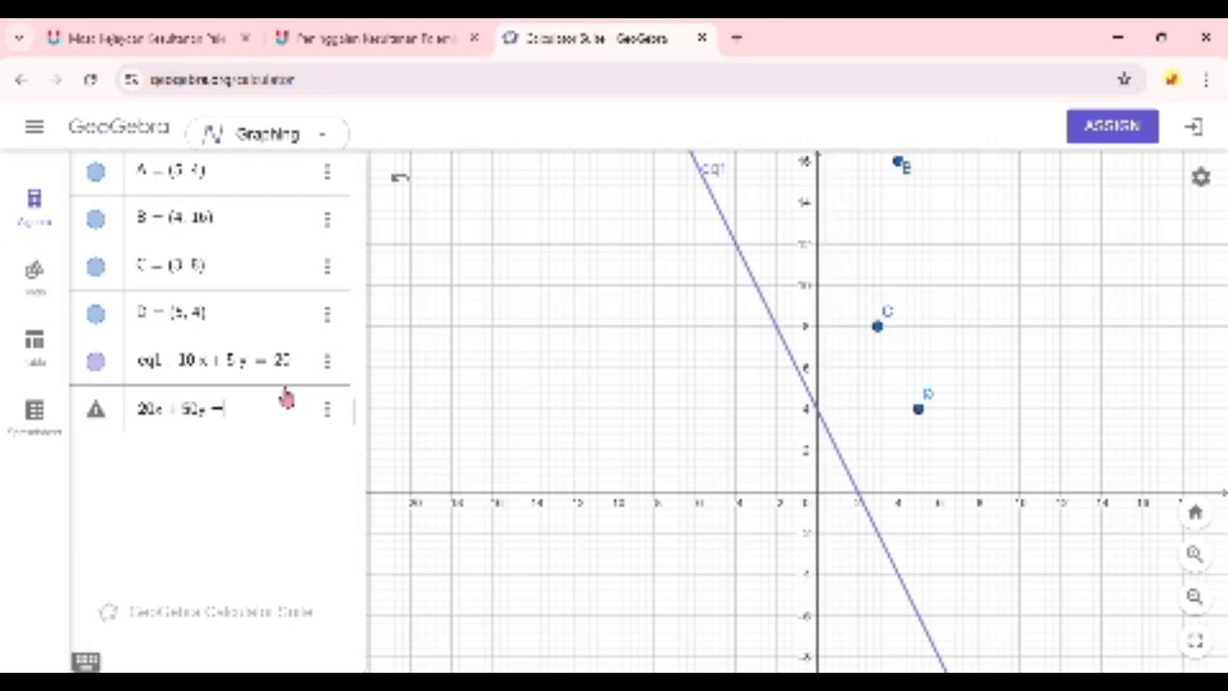
text(80)
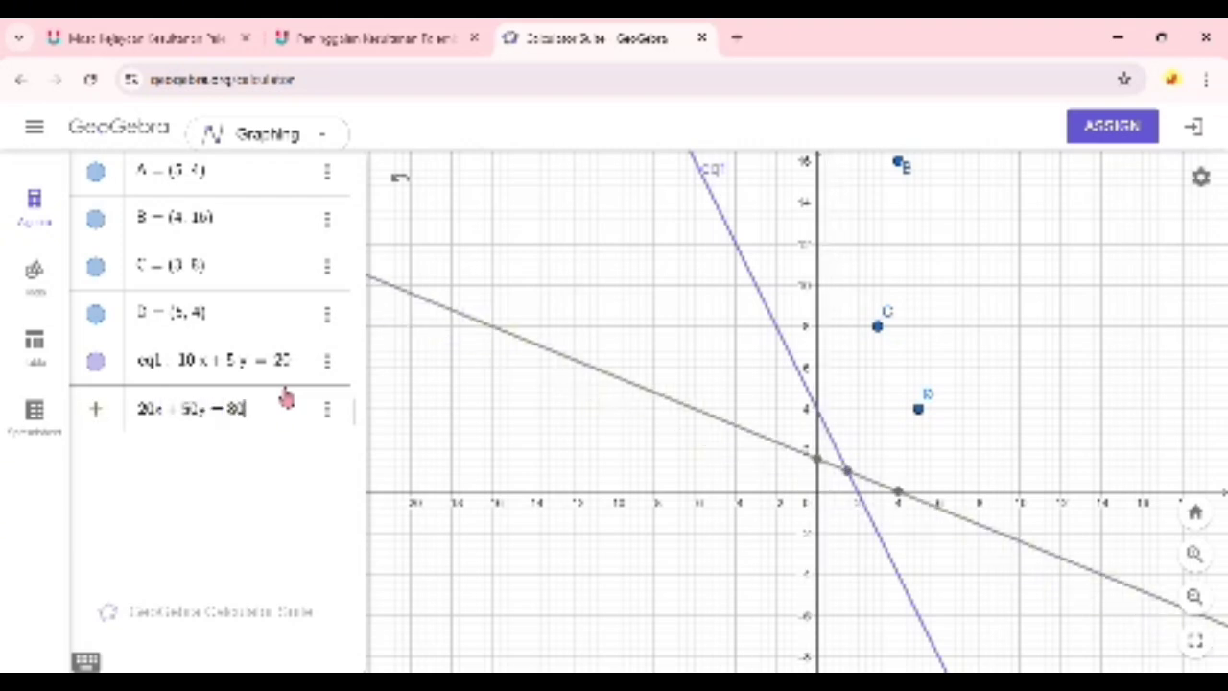
key(Return)
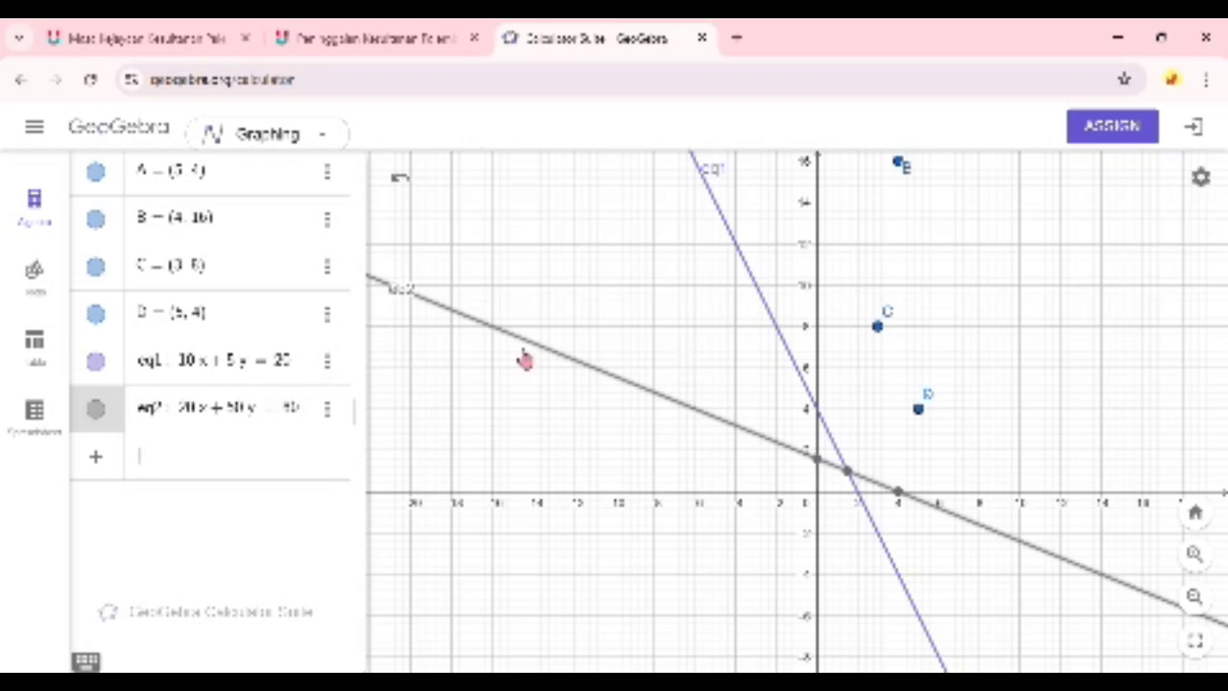
- Create the intersection point of the lines 20x + 50y = 80 and 10x + 5y = 20 with the Intersect tool
drag(603, 447, 608, 477)
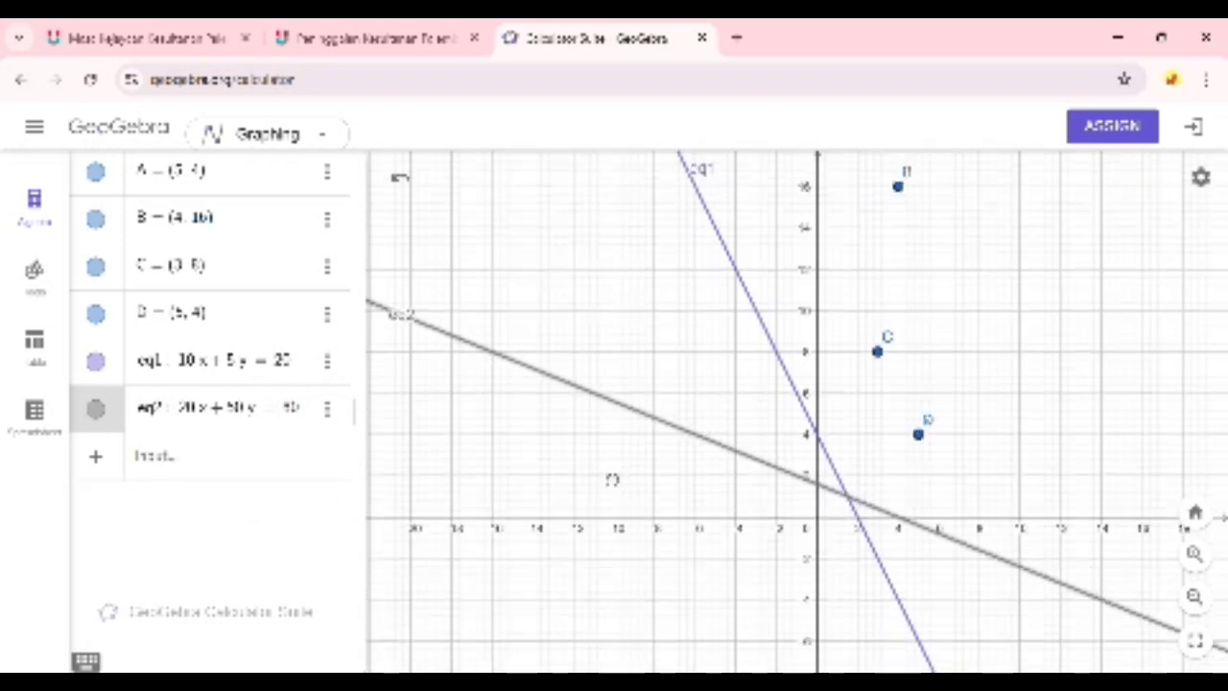
click(43, 291)
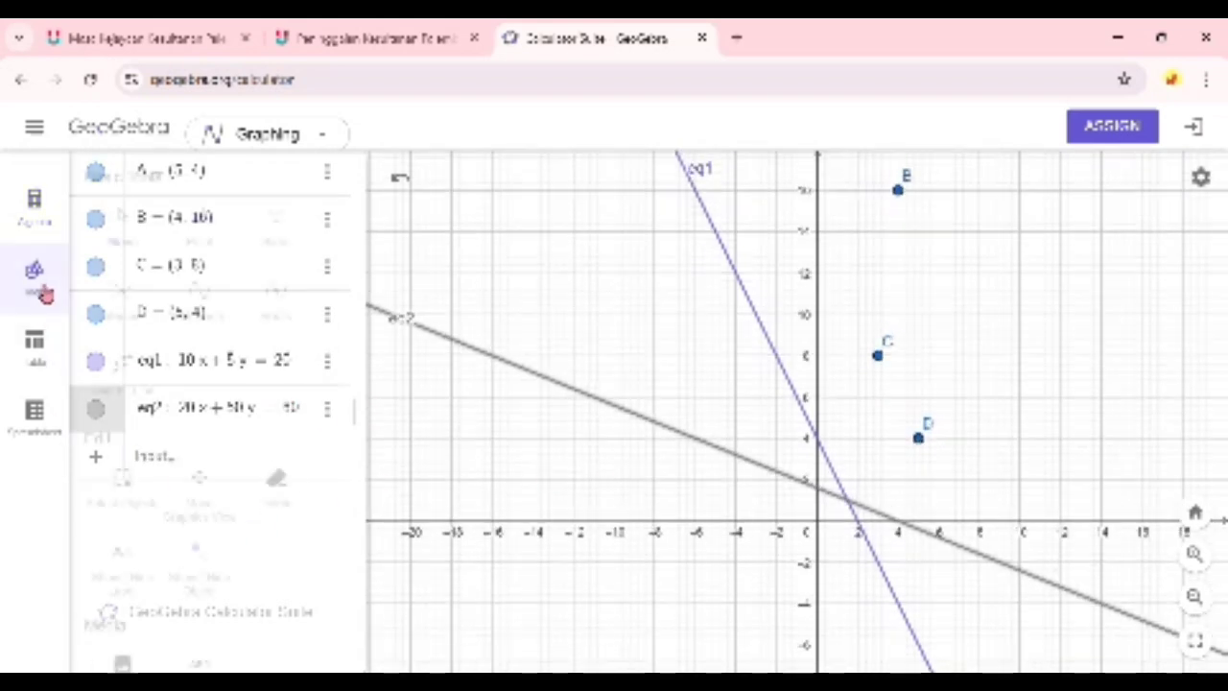
click(133, 315)
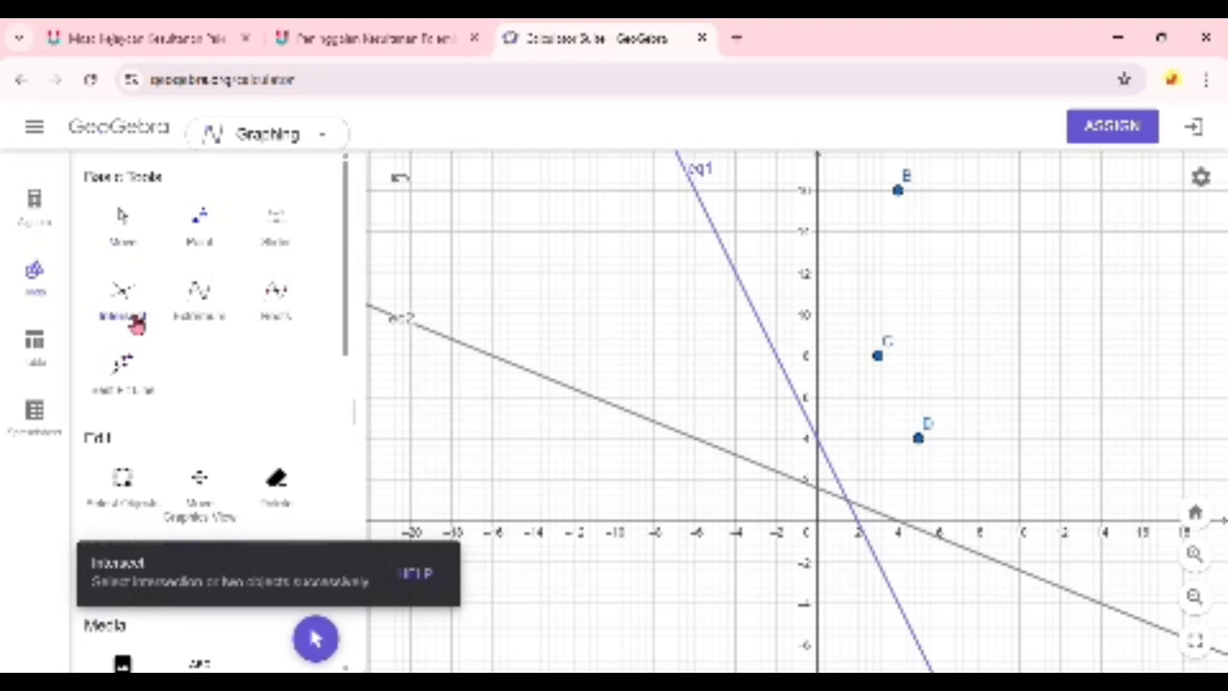
click(744, 466)
click(789, 380)
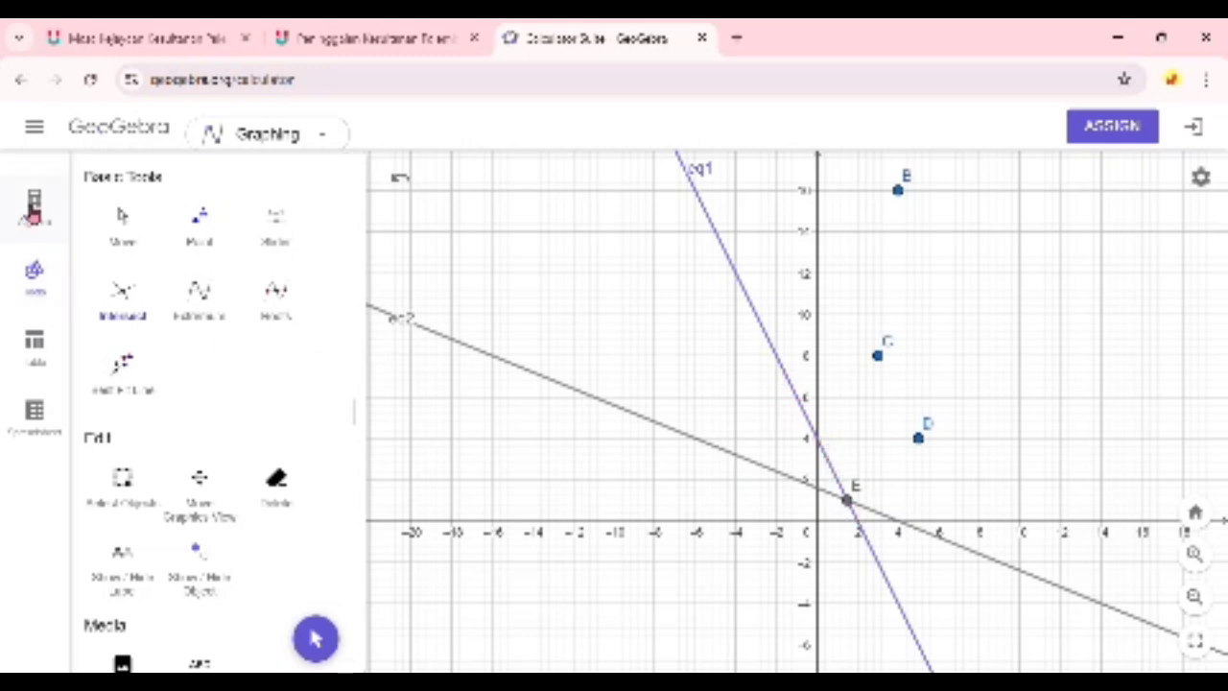
- Rename the intersection point of the two lines tp, set its label to show Name & Value, and close its settings
click(34, 207)
drag(971, 455, 957, 398)
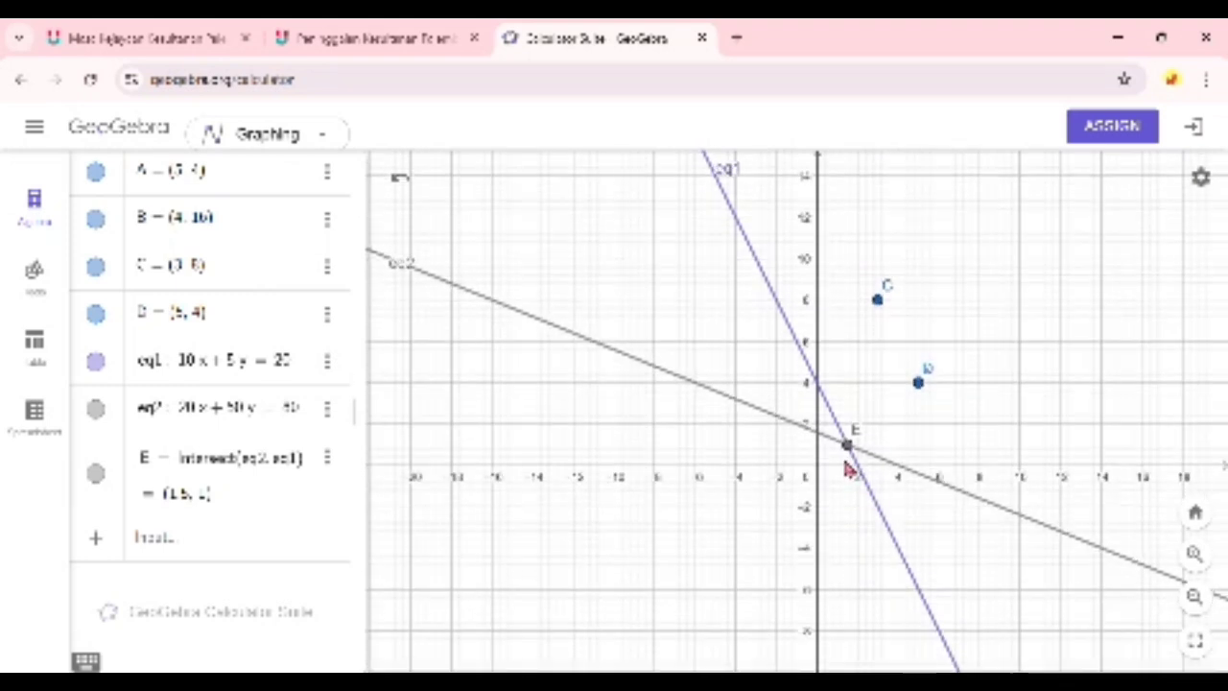
click(327, 458)
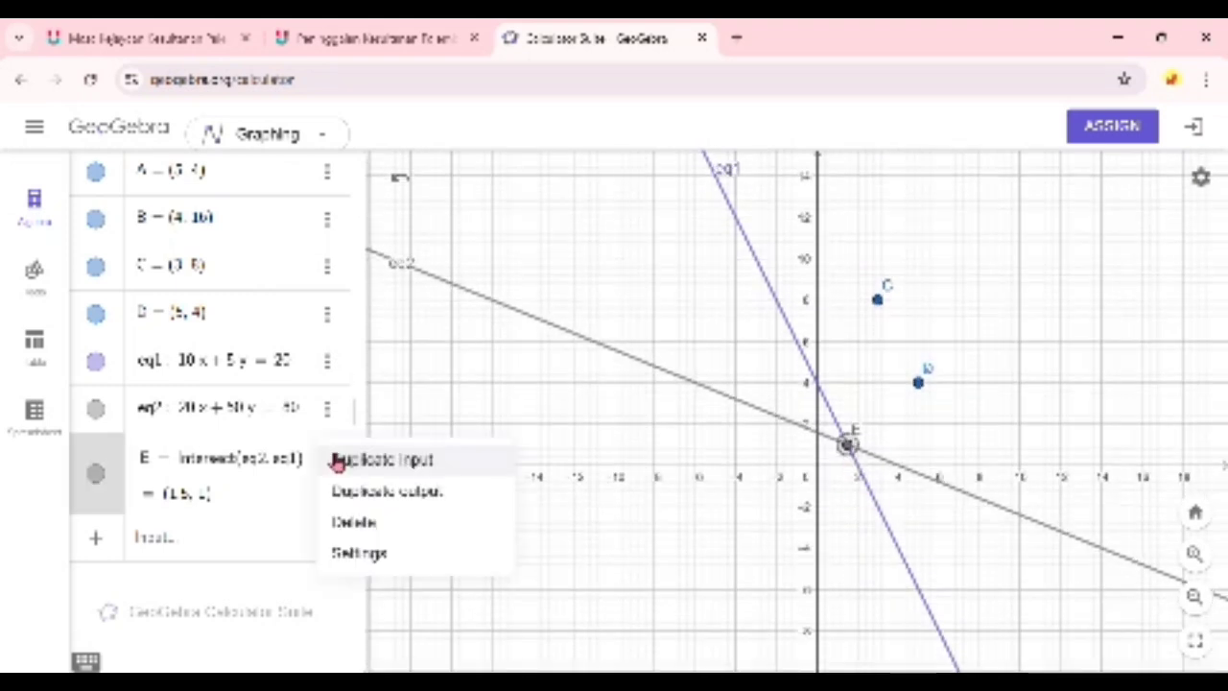
click(365, 554)
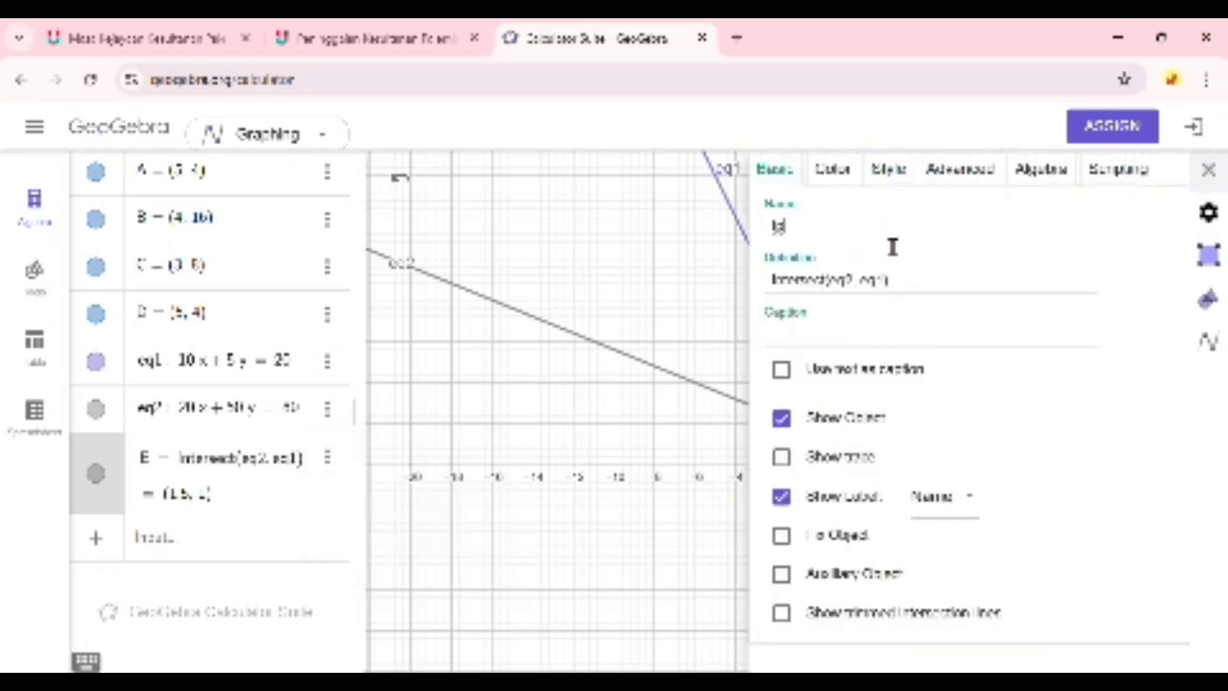
text(tp)
key(Return)
click(945, 496)
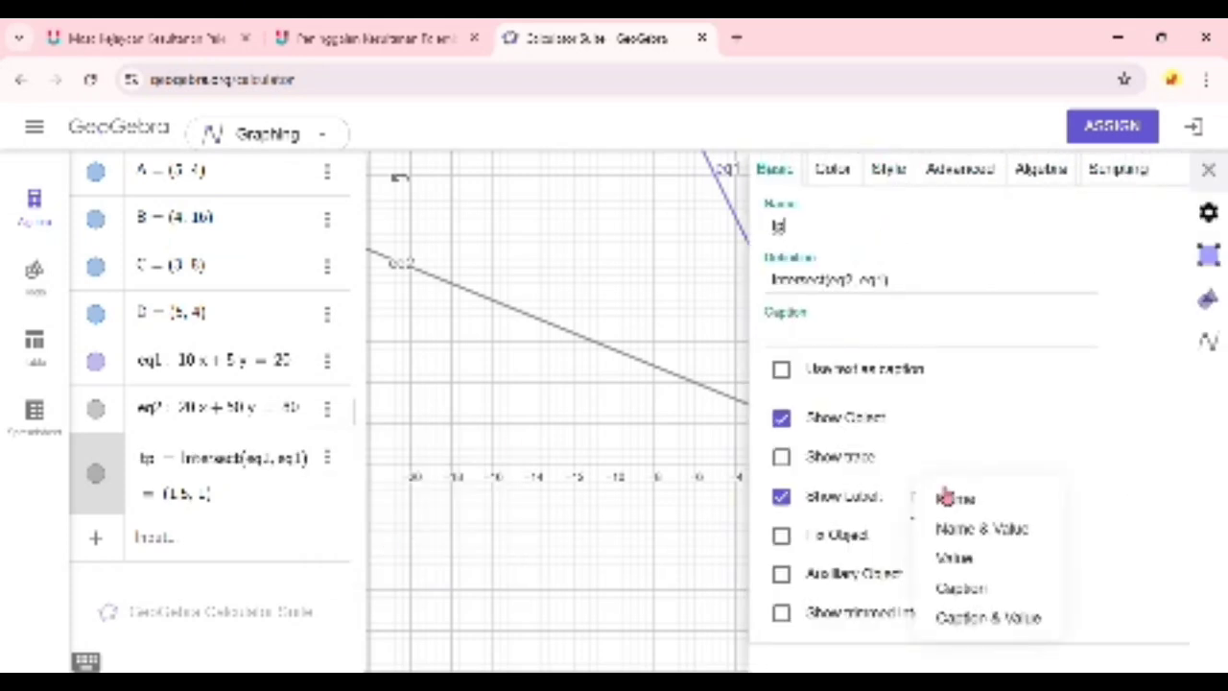
click(1059, 531)
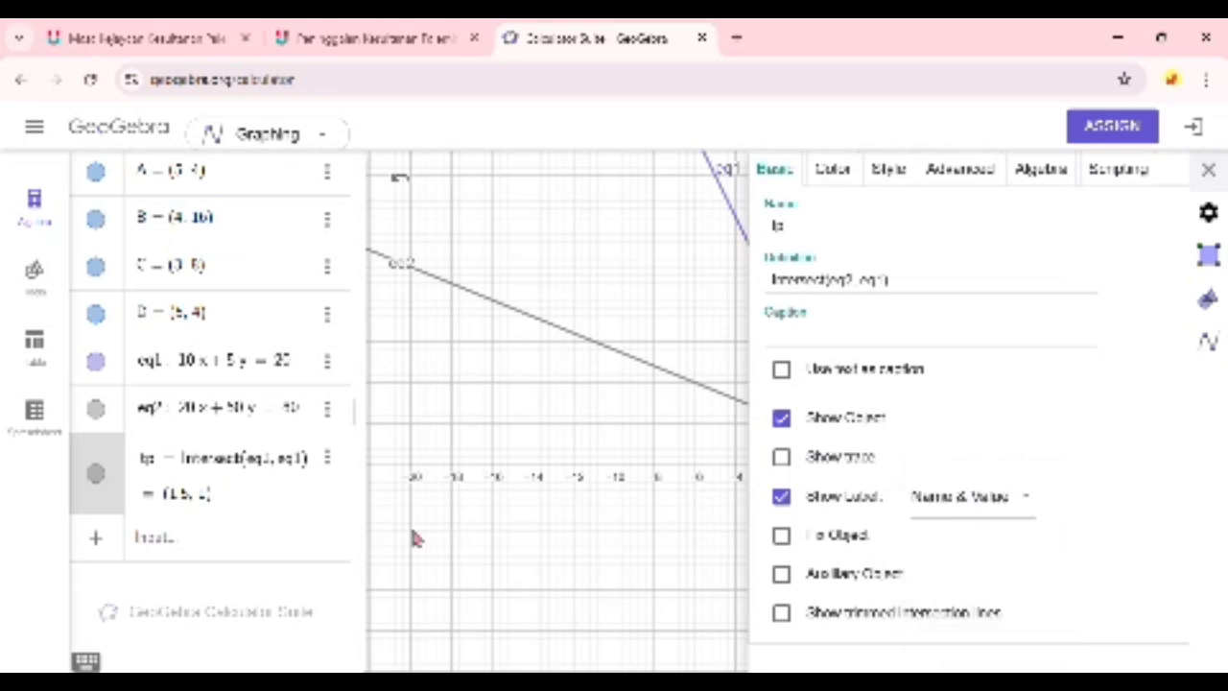
click(346, 570)
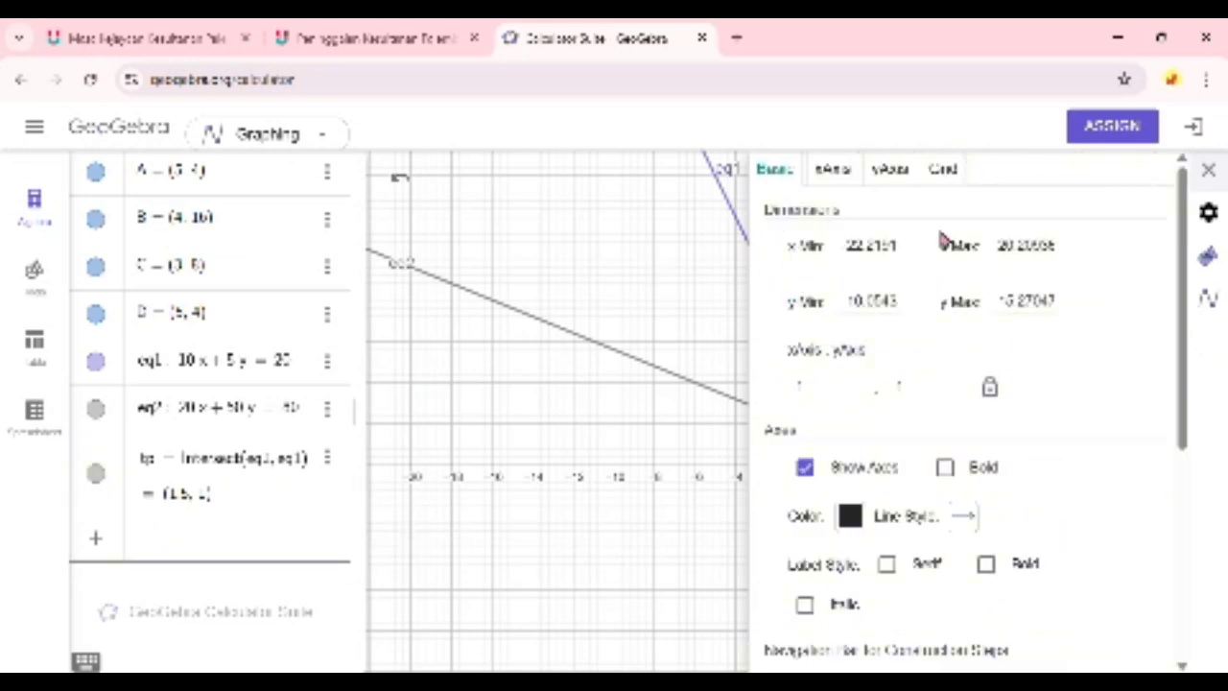
click(595, 475)
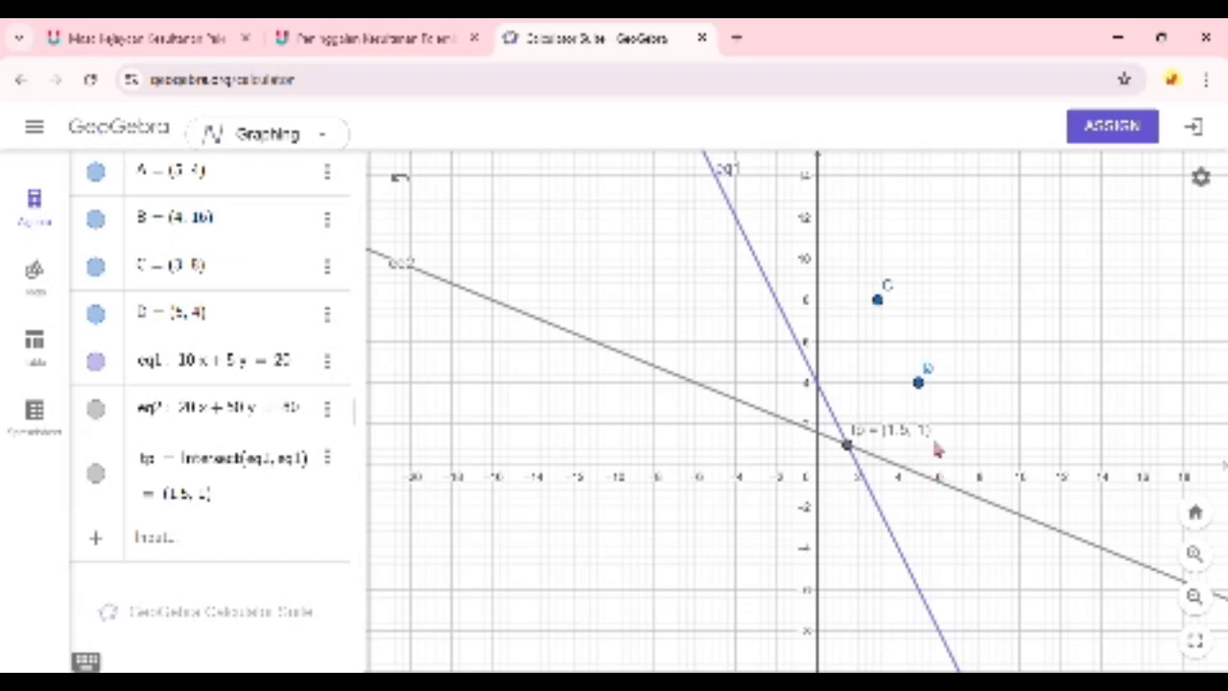
drag(964, 451, 941, 460)
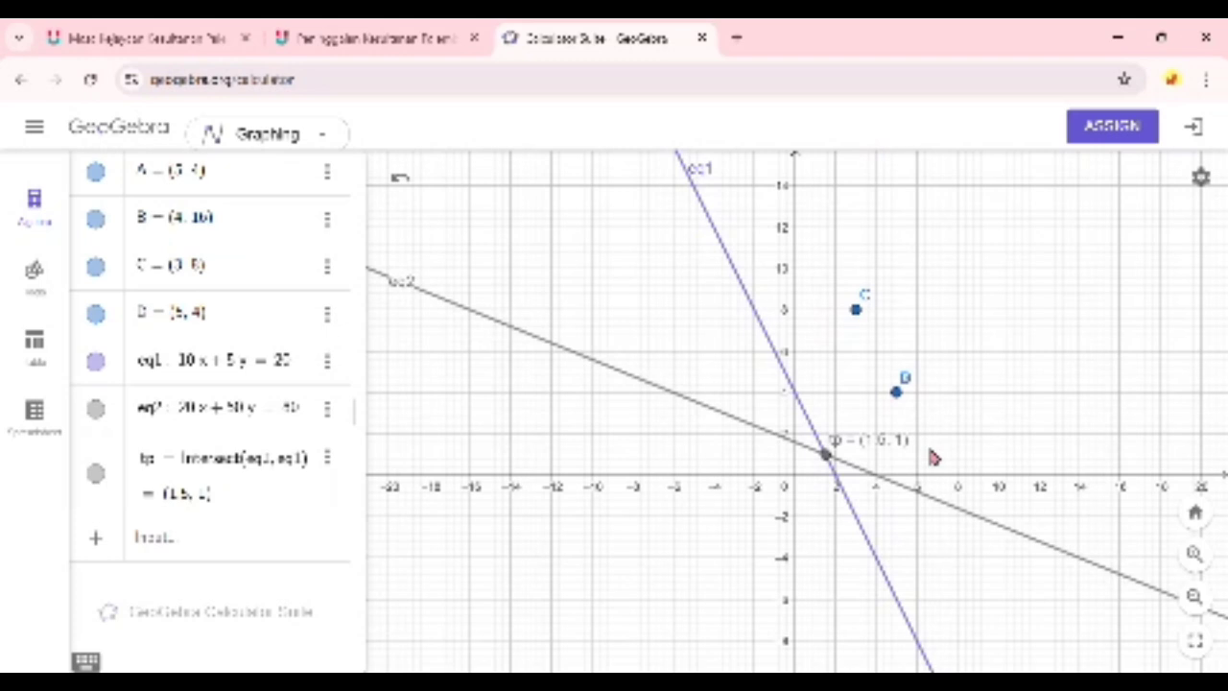